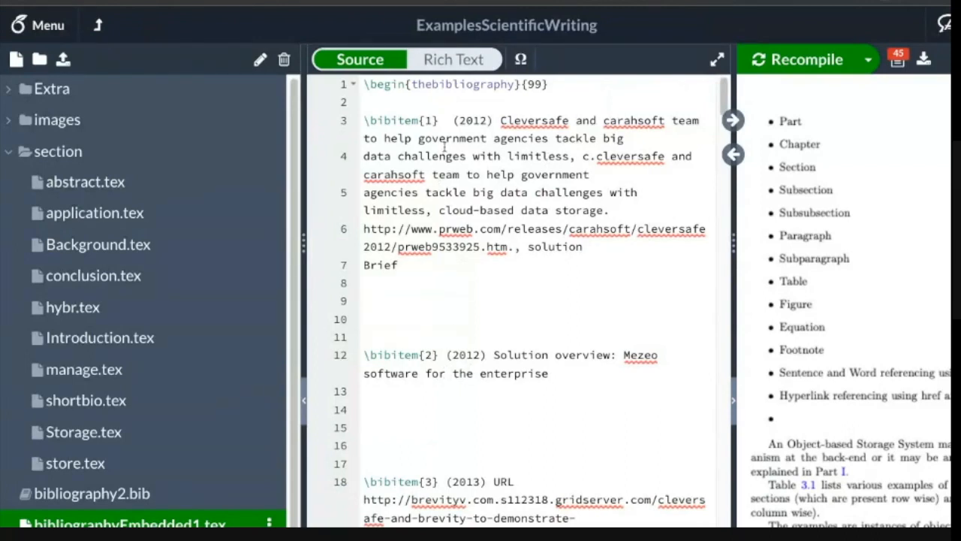
Examine the thebibliography environment in bibliographyEmbedded1.tex from its opening line to its closing line
left_click_drag(364, 85, 520, 84)
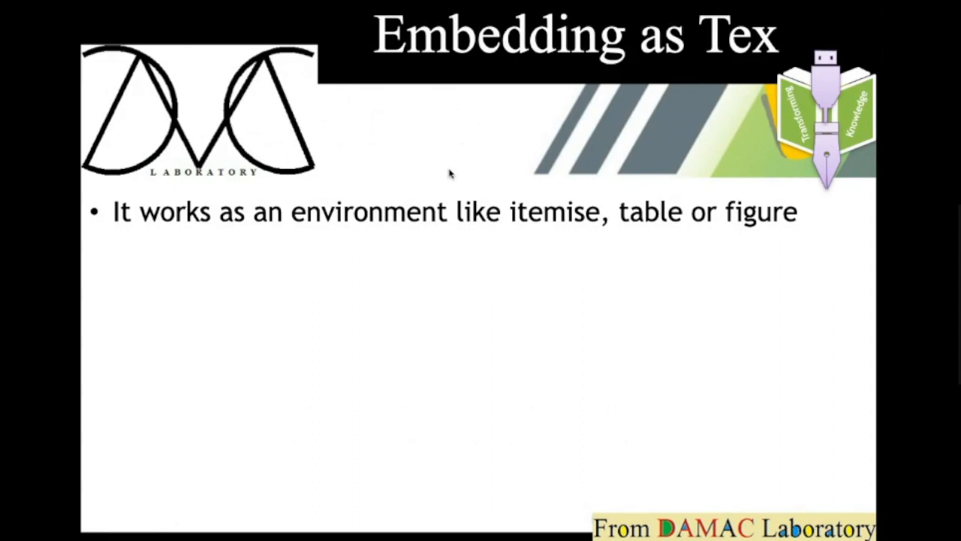
key("ctrl+Right")
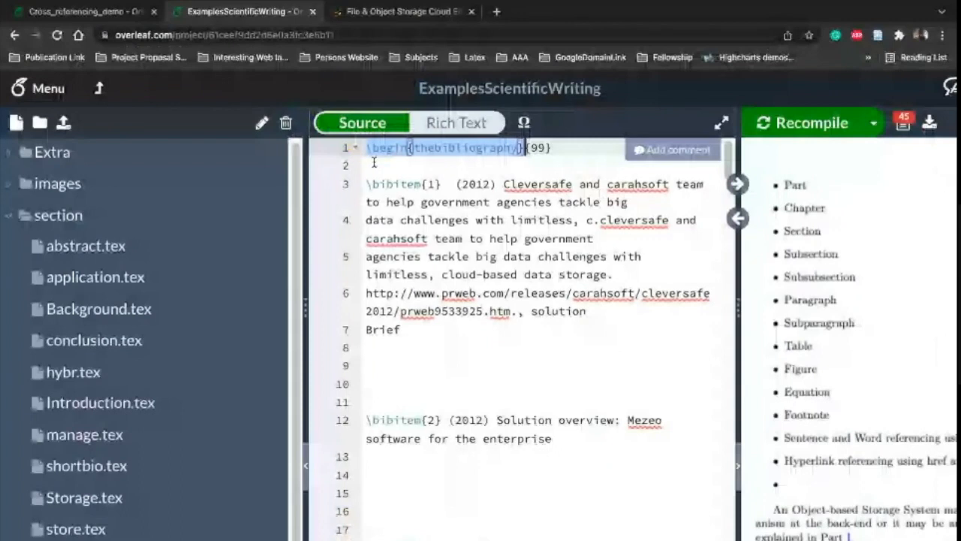
scroll(375, 300, "down", 20)
scroll(410, 429, "up", 3)
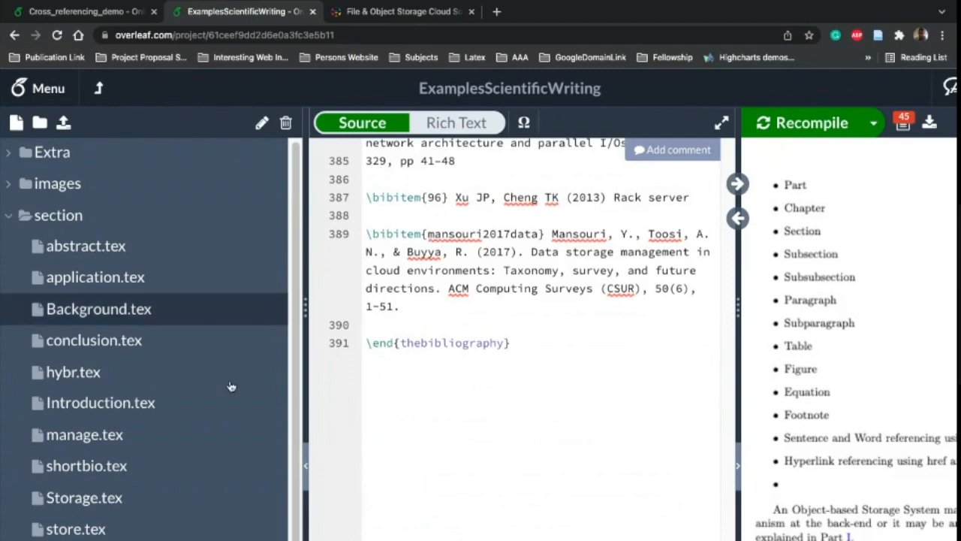
Insert an itemize environment with one empty item below the end of the thebibliography environment
left_click(397, 442)
key("Return")
key("Return")
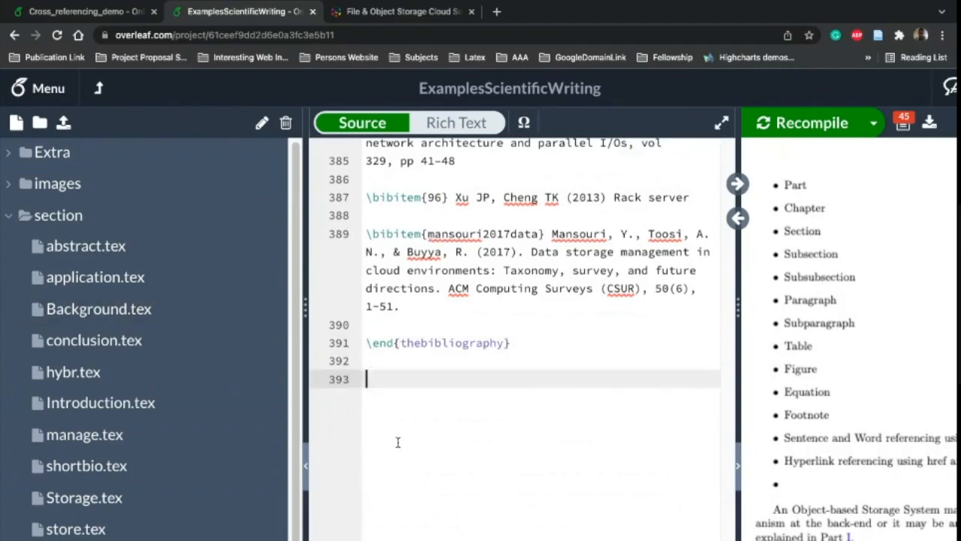
type("\begi")
type("n{")
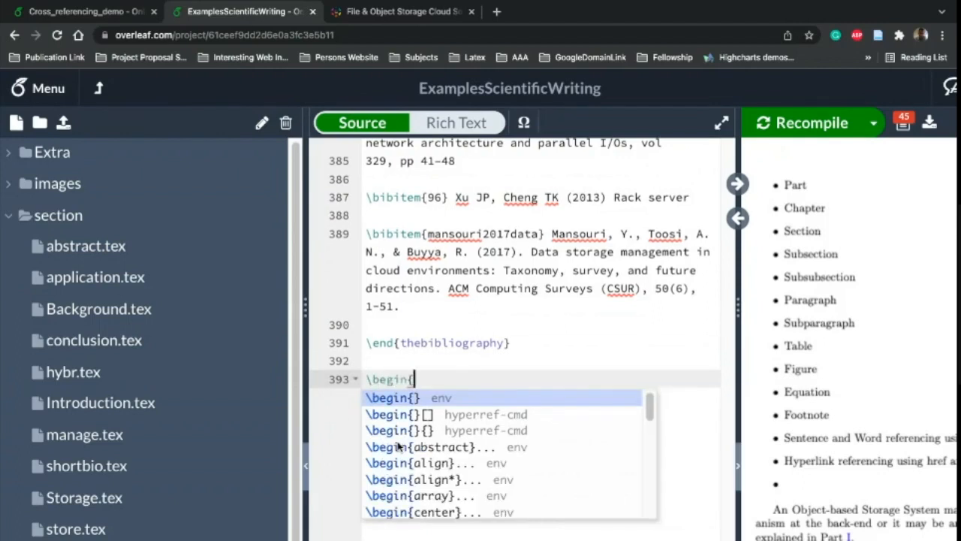
type("ite")
key("Return")
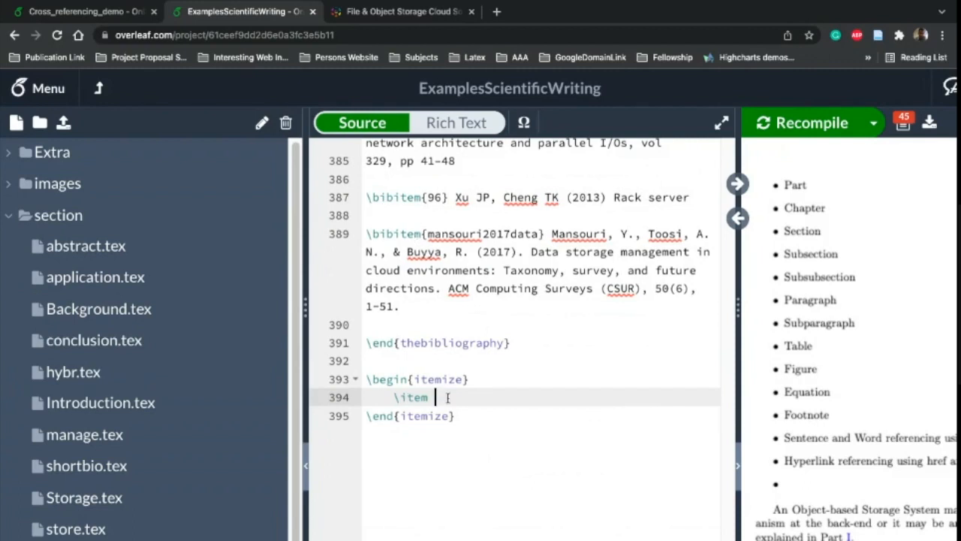
key("Down")
key("Down")
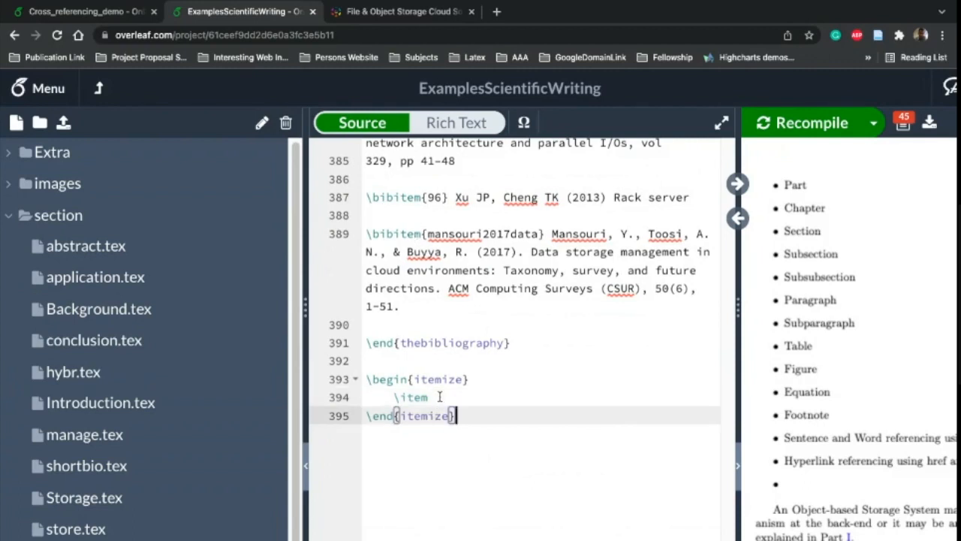
Delete the itemize environment and the extra blank line below the bibliography
key("shift+Up")
key("shift+Up")
key("shift+Home")
key("BackSpace")
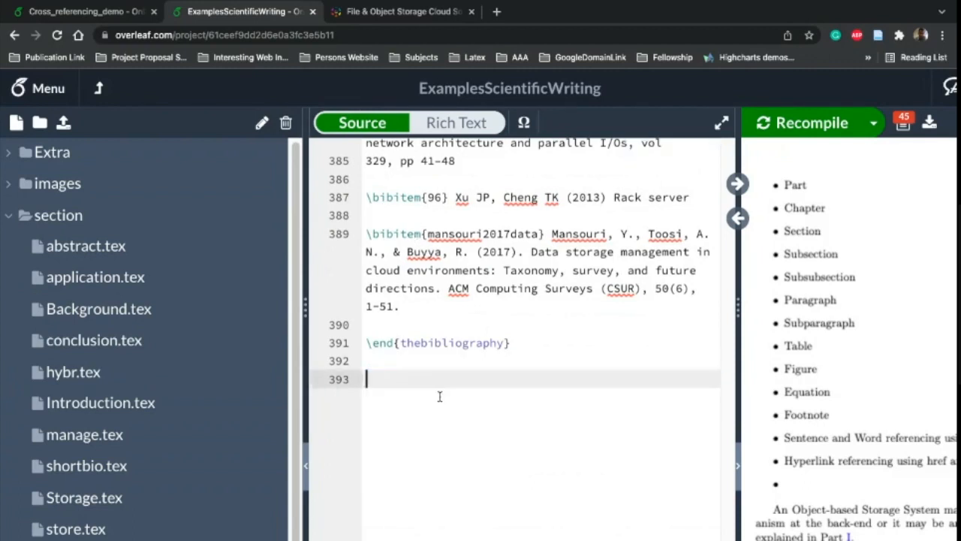
key("BackSpace")
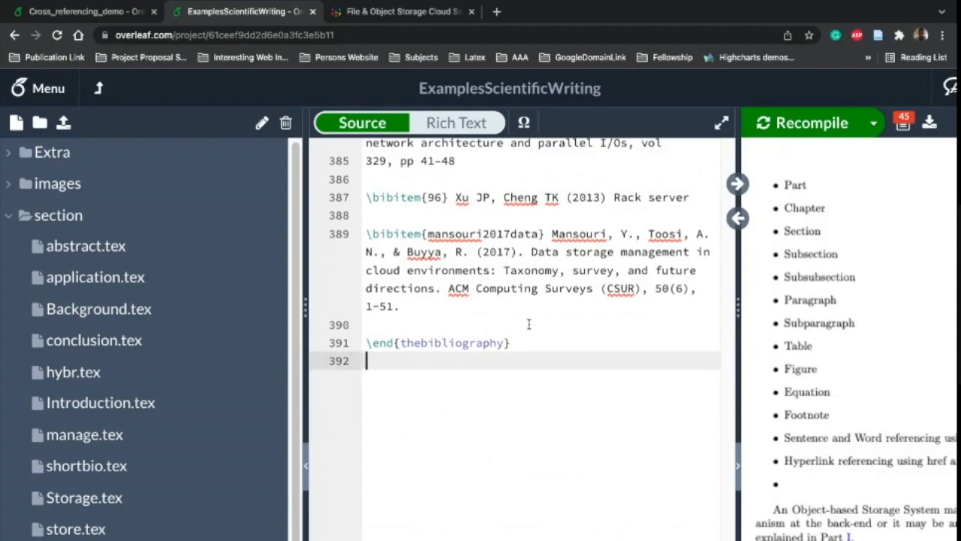
Examine the citation keys of the bibitem entries, comparing the mansouri2017data key with the numeric ones such as 96
scroll(456, 251, "up", 3)
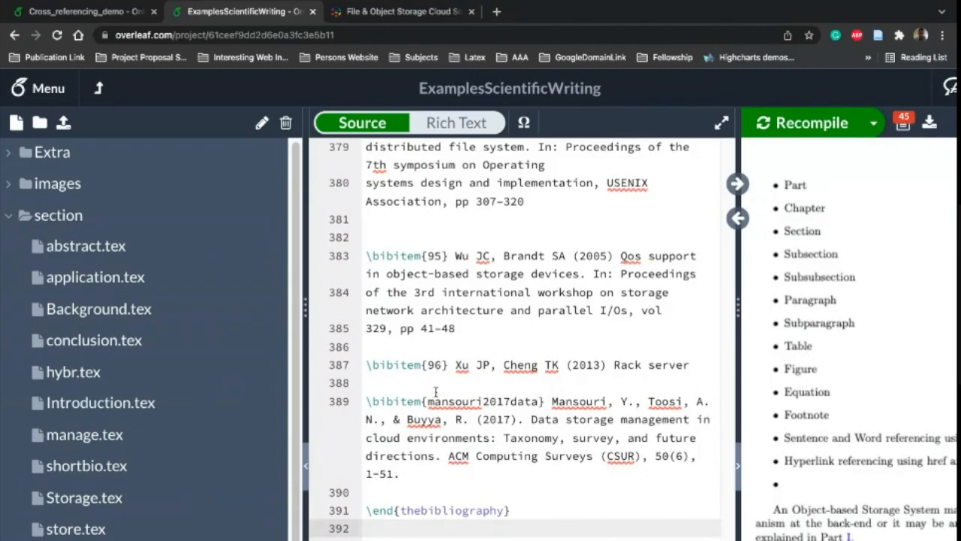
left_click_drag(427, 403, 541, 402)
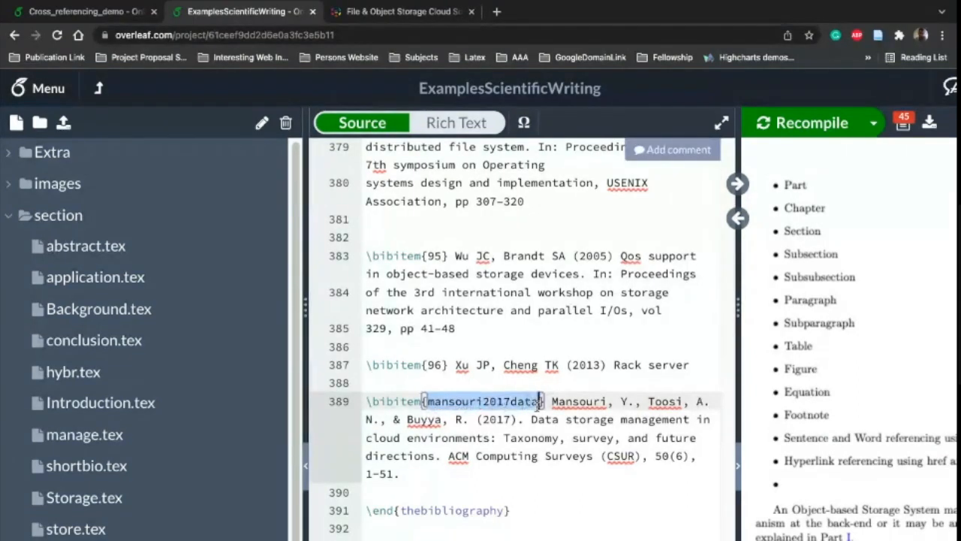
left_click_drag(433, 365, 446, 365)
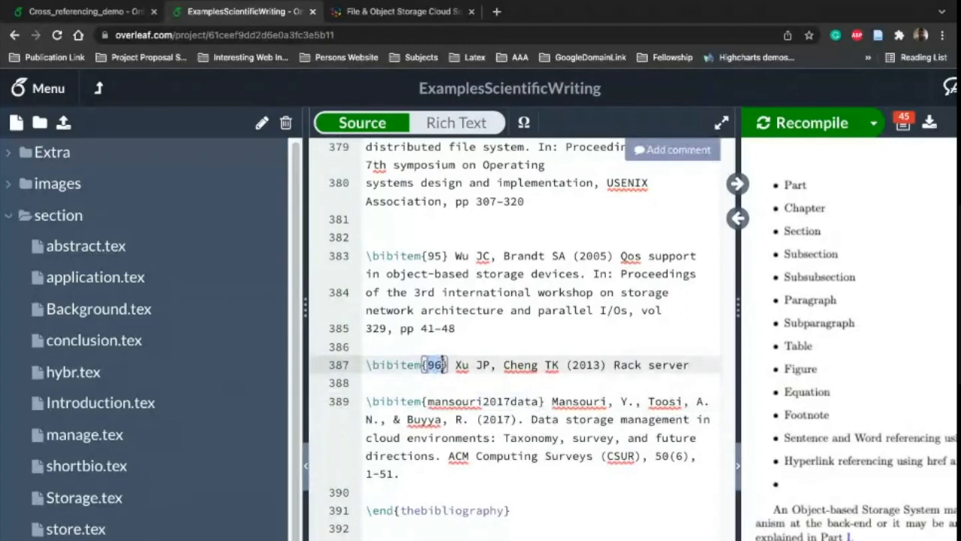
scroll(443, 365, "up", 3)
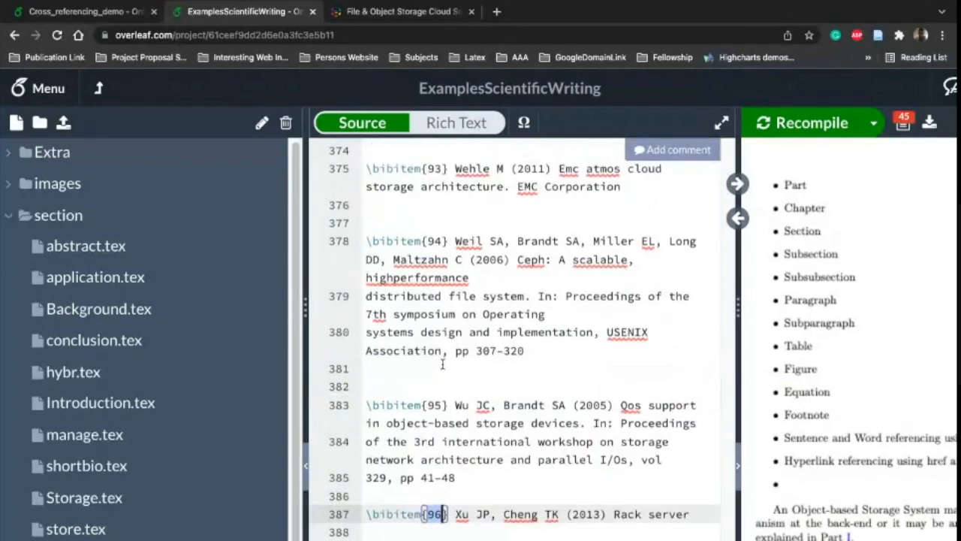
scroll(443, 365, "up", 8)
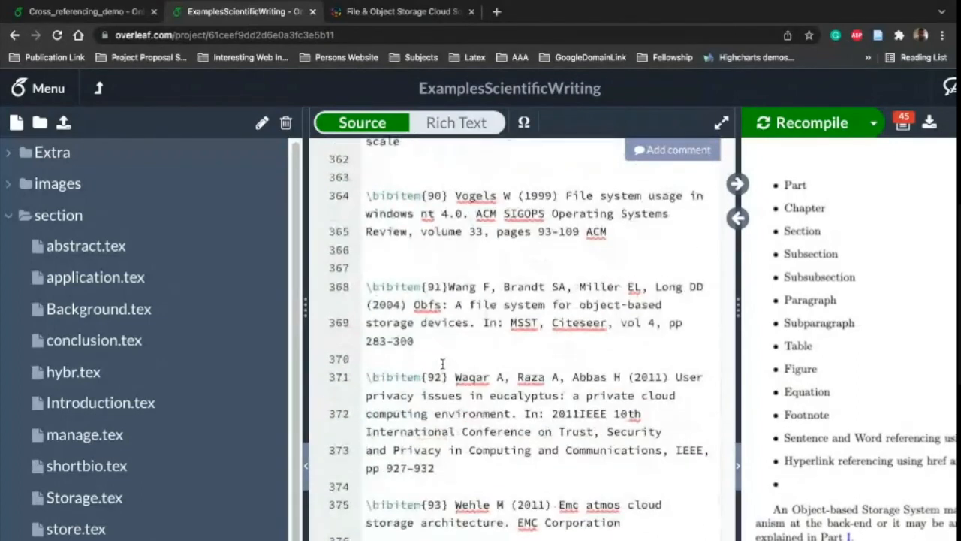
scroll(443, 364, "up", 10)
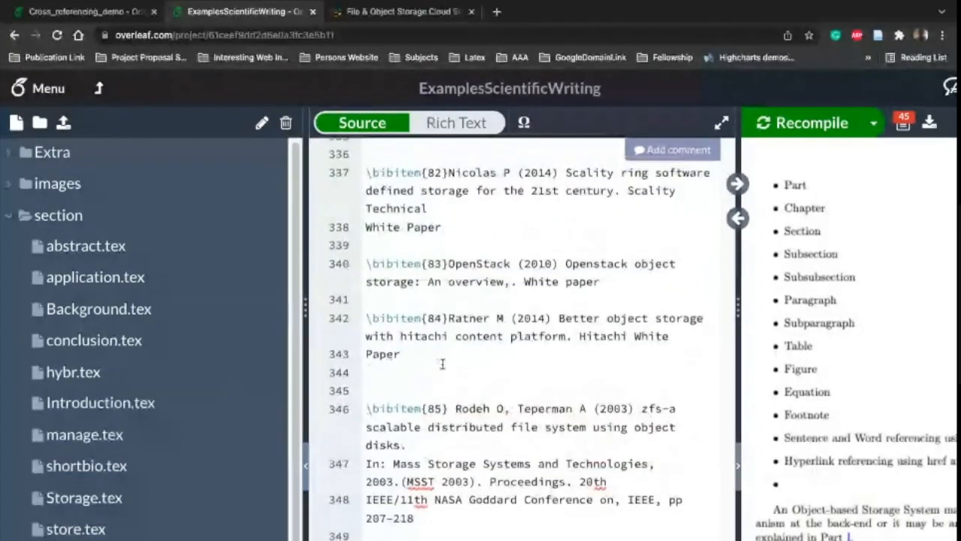
scroll(441, 364, "up", 2)
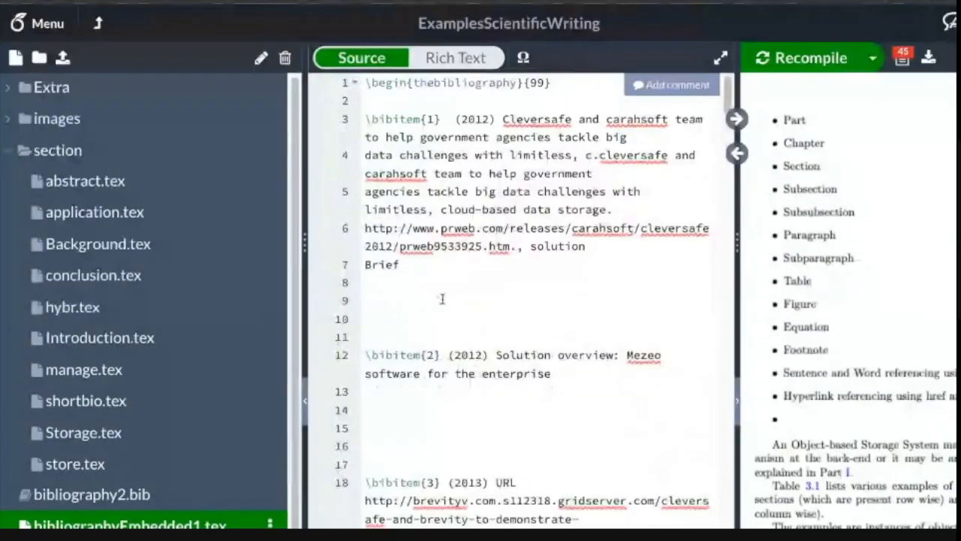
Replace the citation key 95 of the object-based storage devices bibitem with Qos
scroll(443, 299, "down", 1)
scroll(443, 299, "down", 20)
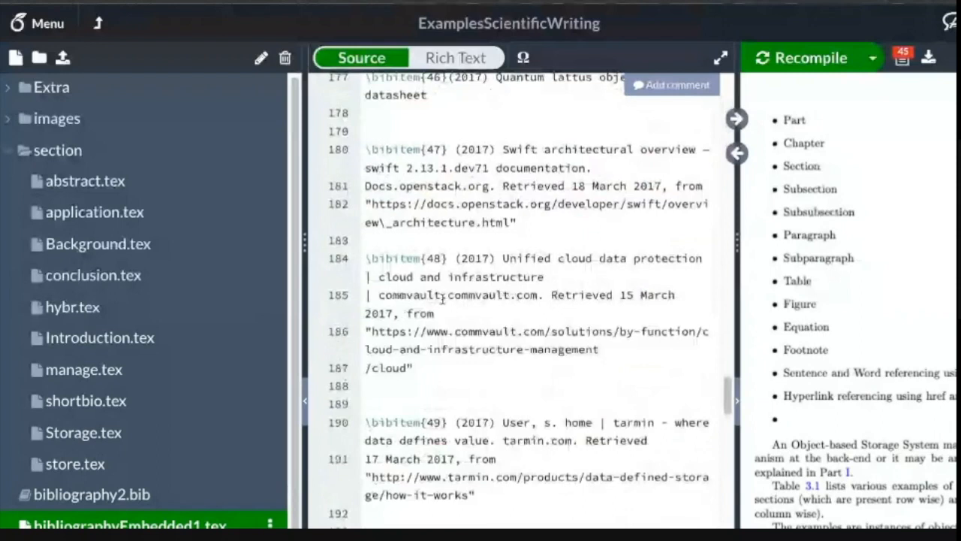
scroll(442, 299, "down", 20)
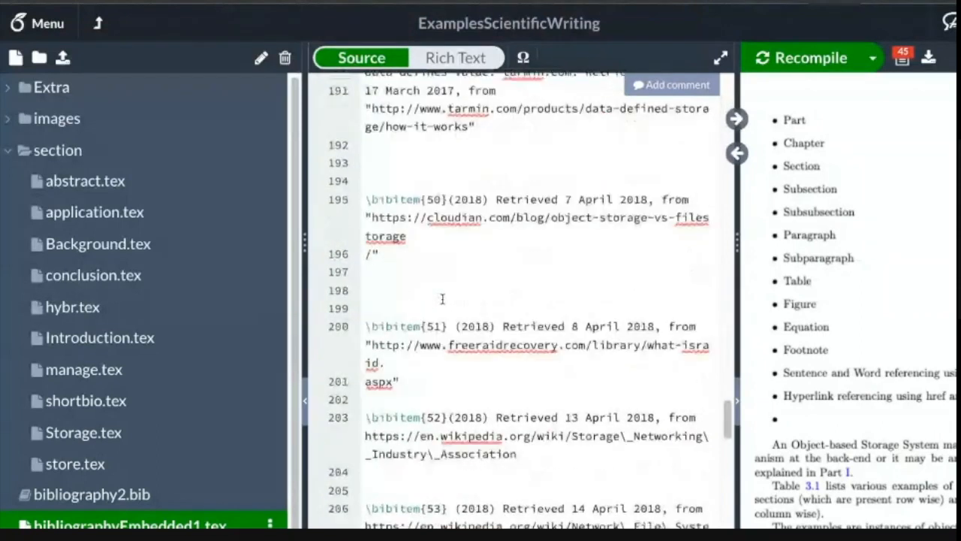
scroll(442, 299, "down", 5)
scroll(442, 299, "up", 4)
scroll(442, 298, "down", 2)
double_click(435, 362)
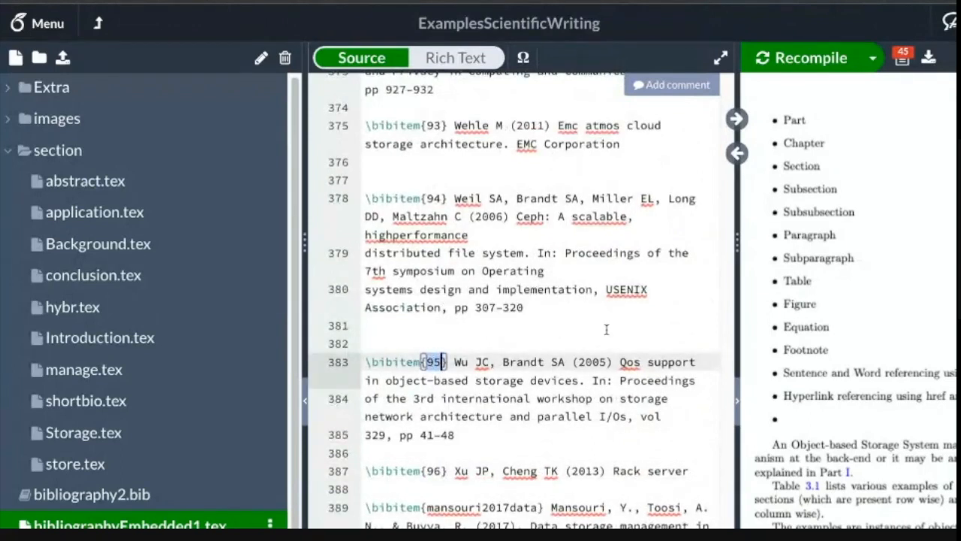
type("05) Qos")
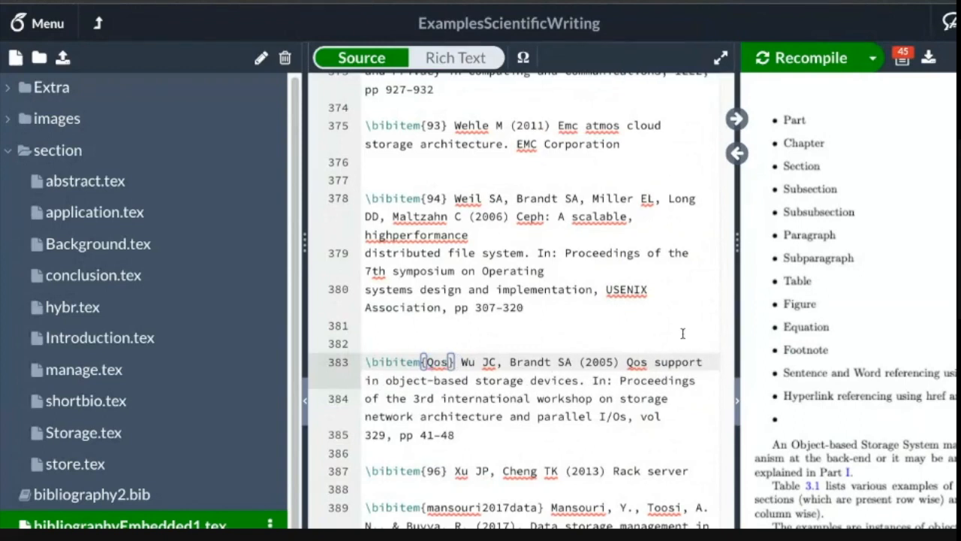
Open main.tex from the project's files
scroll(542, 368, "down", 4)
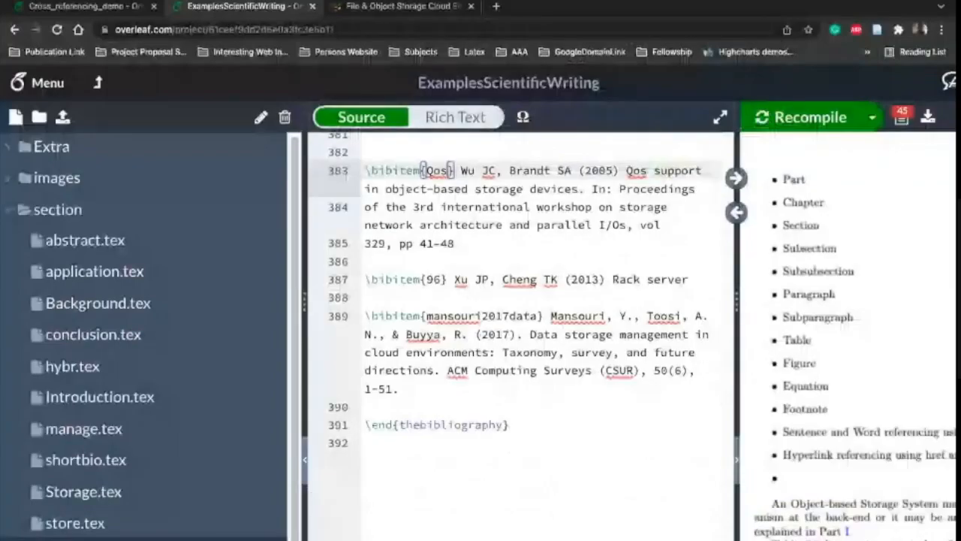
scroll(223, 489, "down", 2)
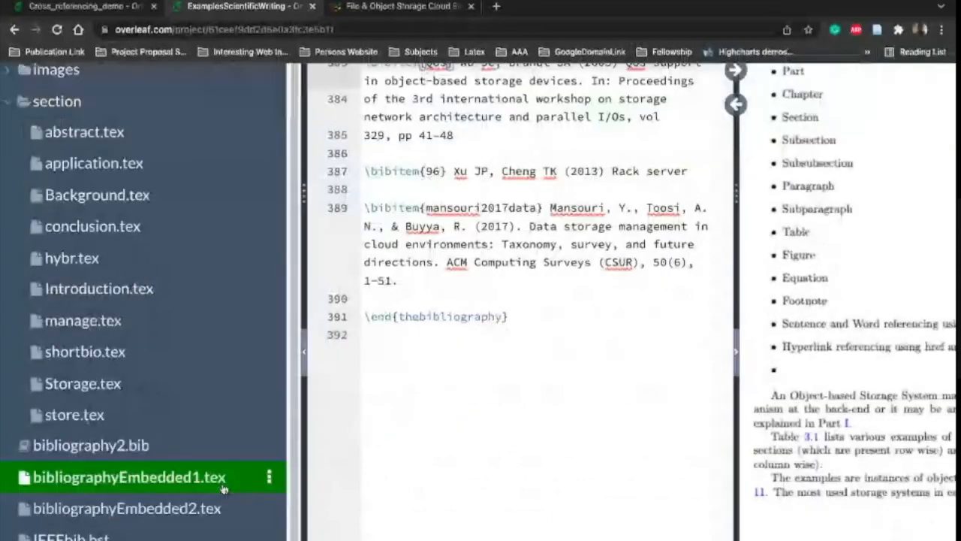
scroll(151, 499, "down", 1)
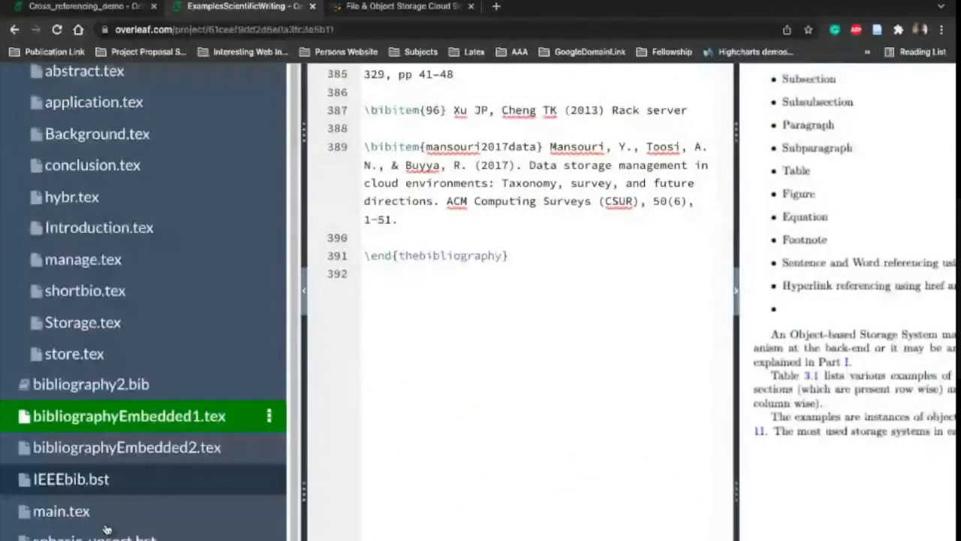
left_click(73, 512)
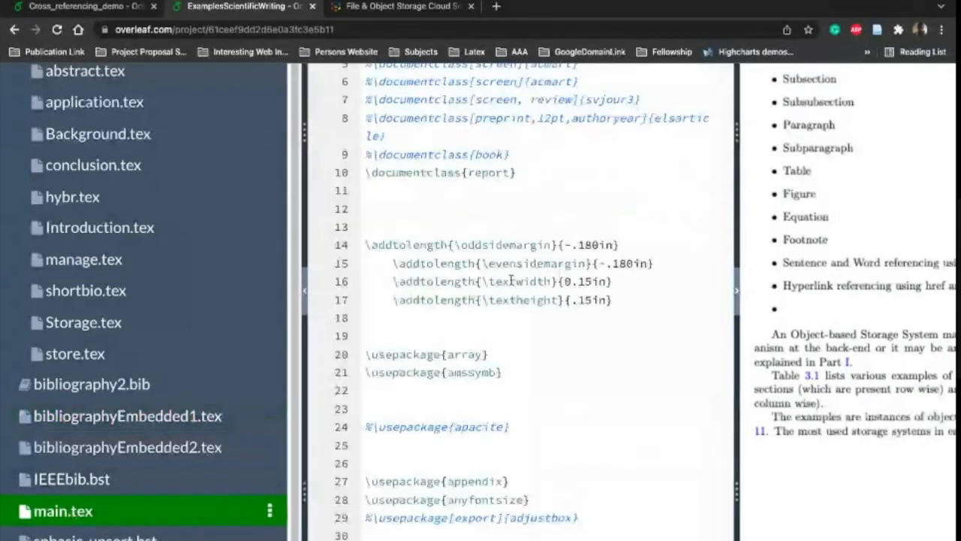
Comment out the plain \printbibliography command near the end of main.tex
scroll(443, 315, "down", 20)
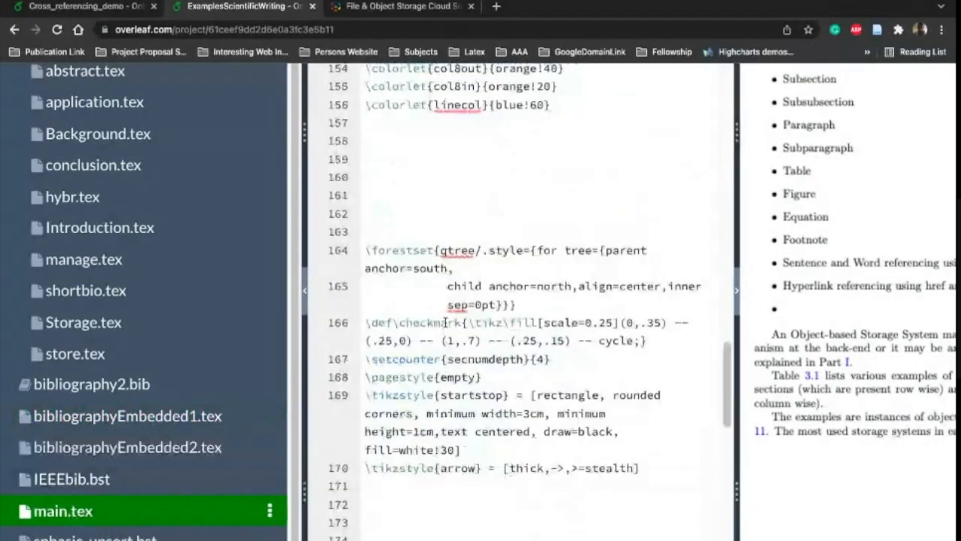
scroll(445, 323, "down", 8)
scroll(445, 322, "up", 2)
scroll(445, 322, "down", 1)
scroll(444, 322, "down", 3)
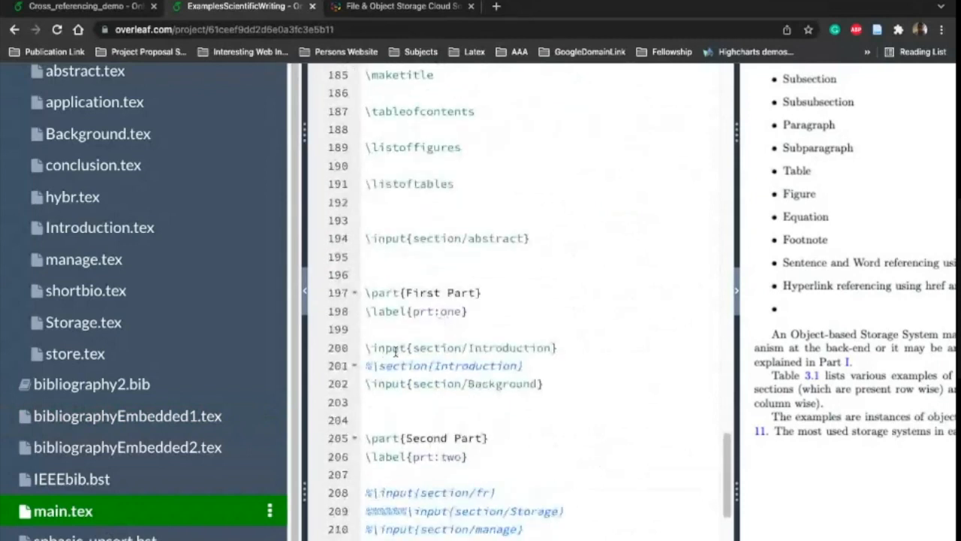
scroll(396, 351, "down", 8)
key("Return")
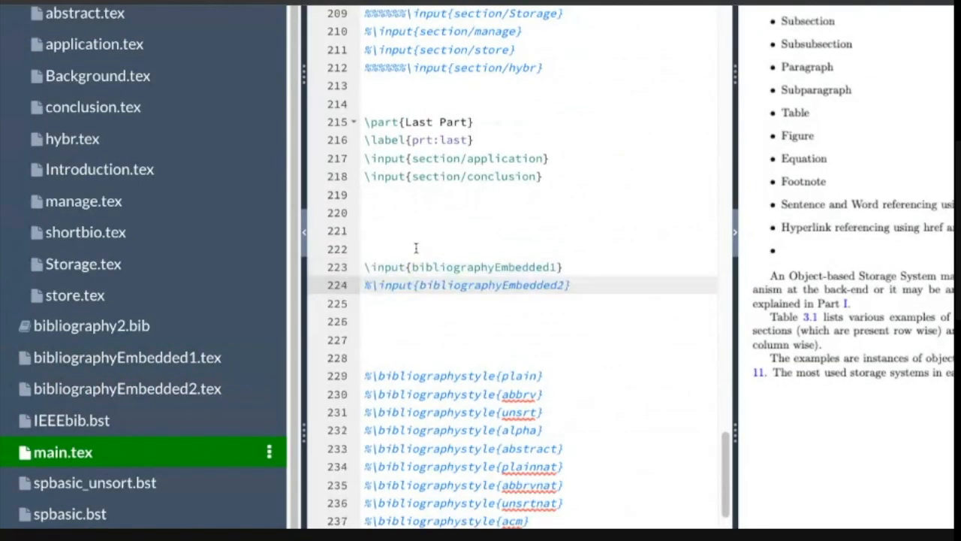
scroll(527, 278, "down", 1)
scroll(527, 277, "down", 6)
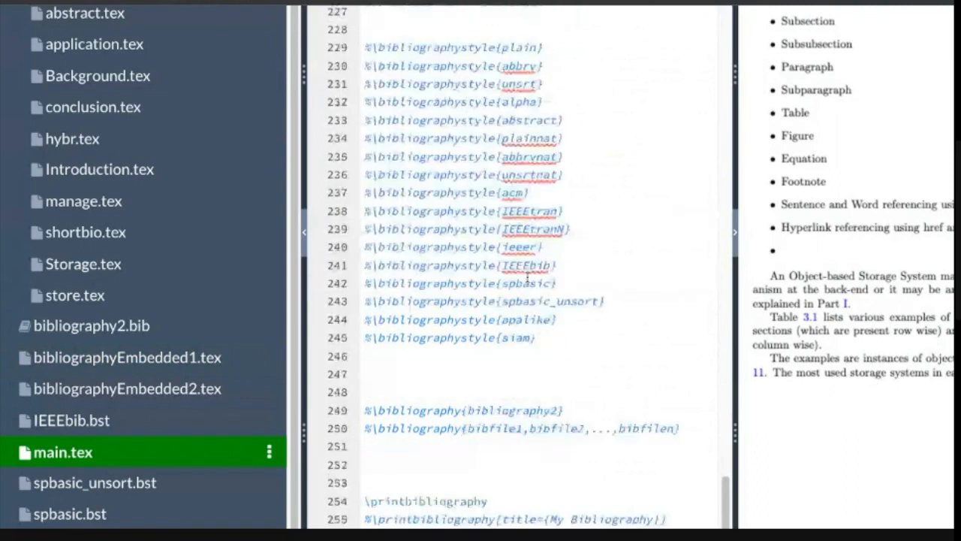
left_click(363, 428)
type("%")
key("BackSpace")
scroll(363, 429, "down", 5)
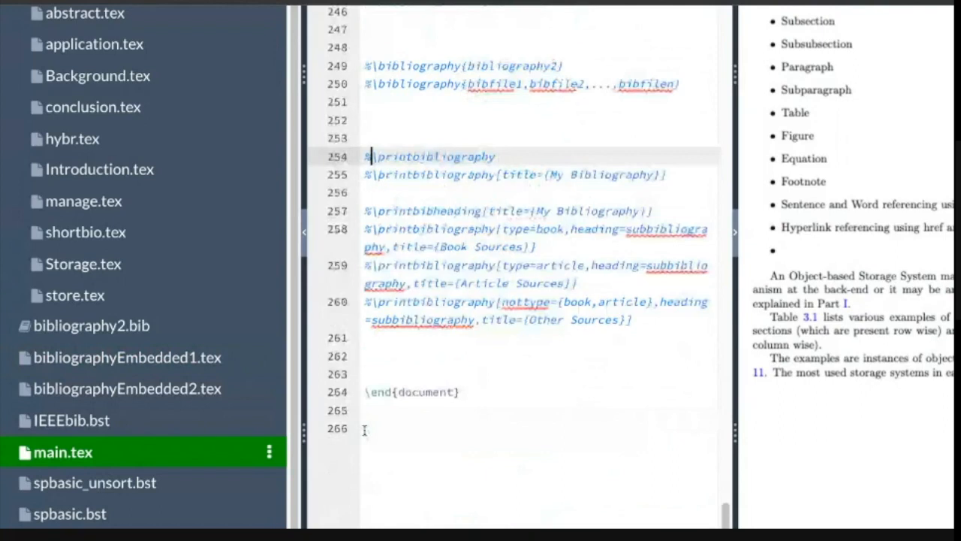
Return to the start of main.tex and recompile the document
scroll(363, 428, "up", 20)
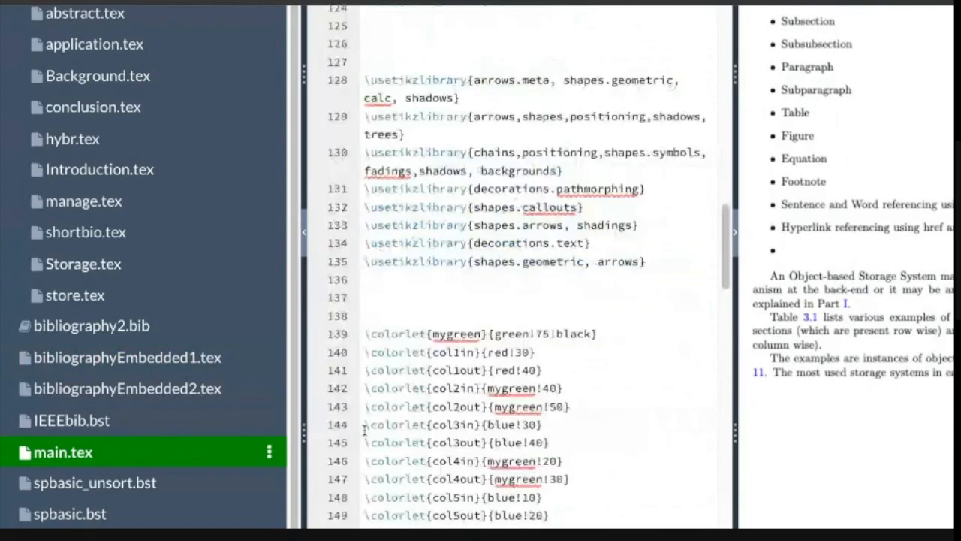
scroll(364, 426, "up", 5)
left_click(364, 418)
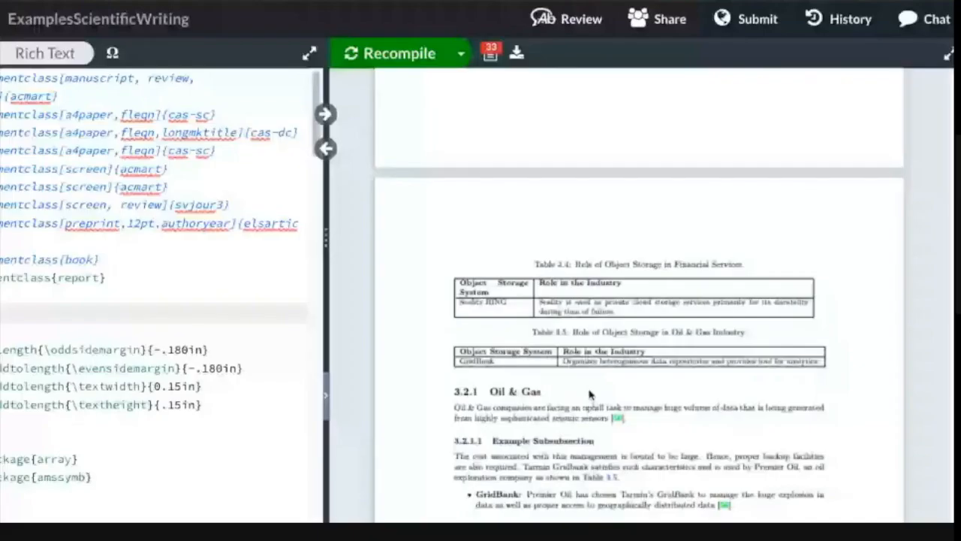
Follow the citation under Oil & Gas in the compiled PDF and examine the reference list through its last entry
scroll(621, 296, "down", 3)
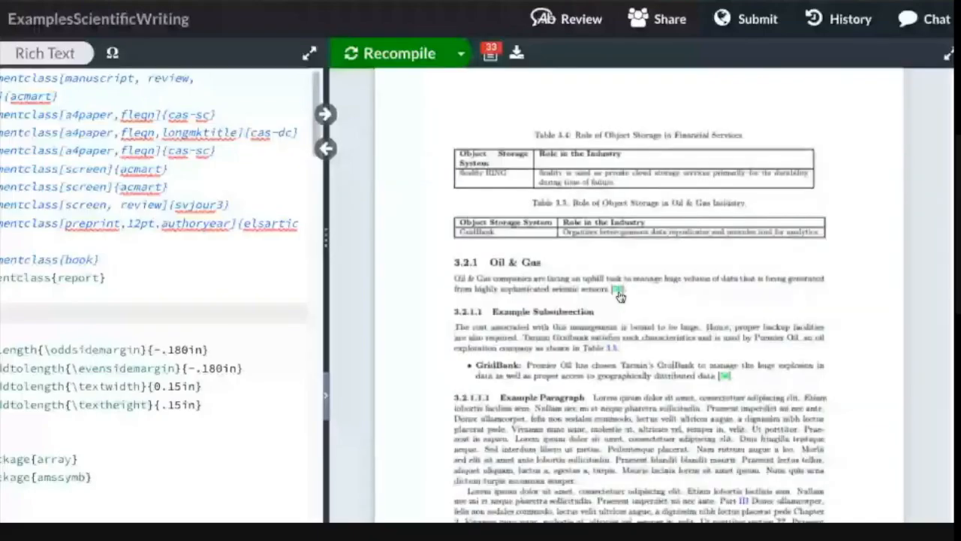
left_click(618, 291)
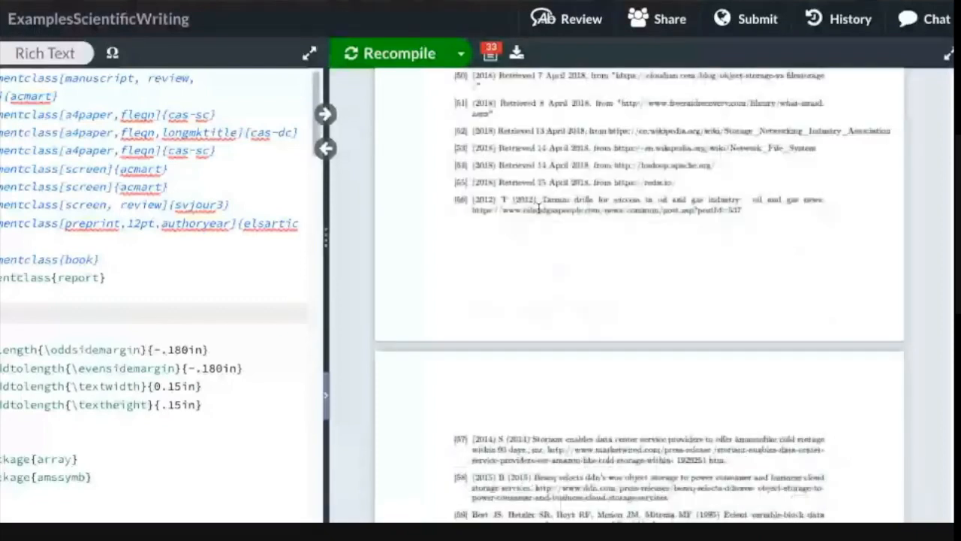
scroll(538, 208, "down", 4)
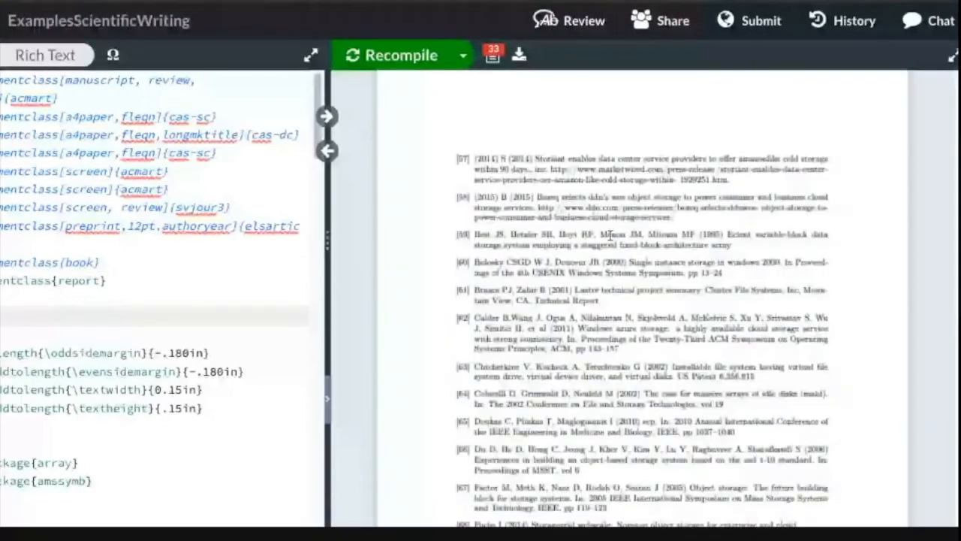
scroll(600, 235, "down", 10)
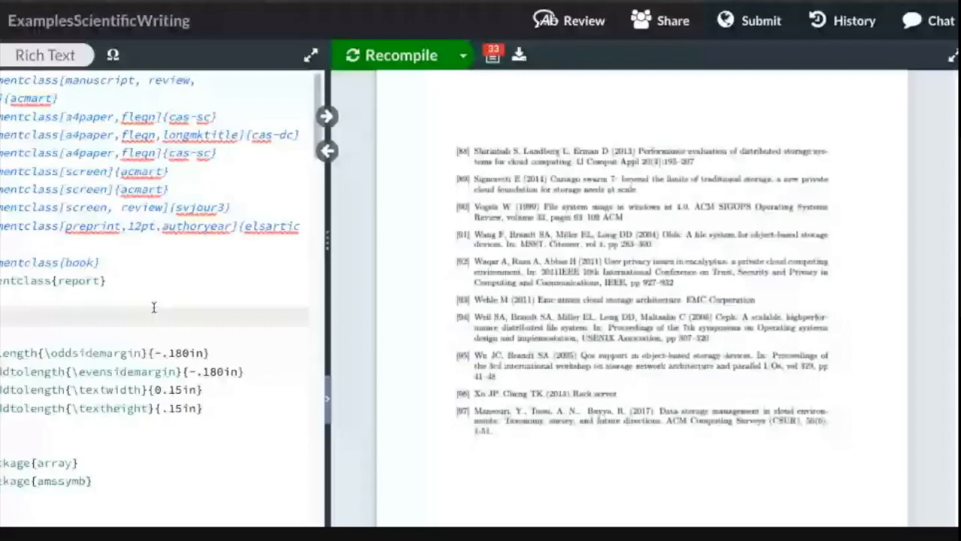
Examine the biblatex package options and the \addbibresource line for bibliography2.bib in the preamble of main.tex
left_click(124, 263)
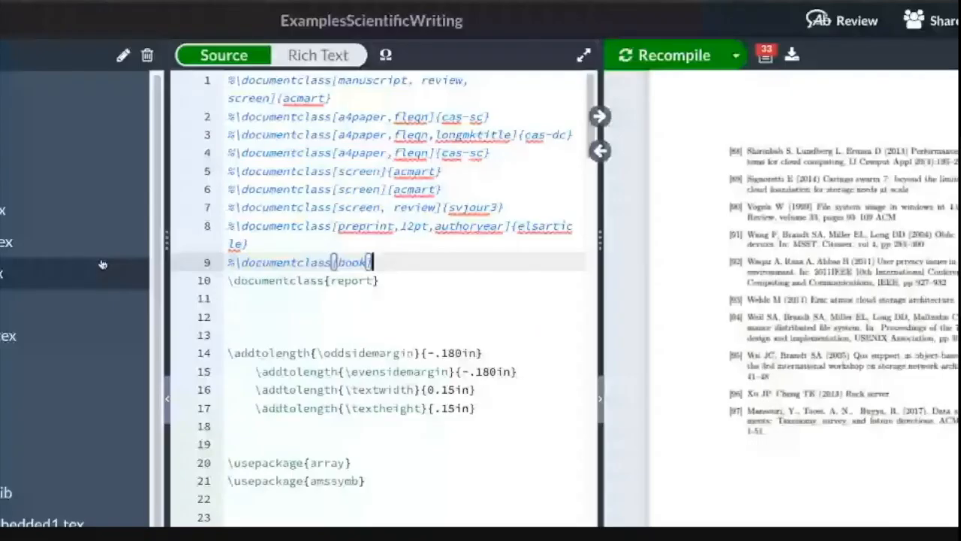
scroll(281, 297, "down", 20)
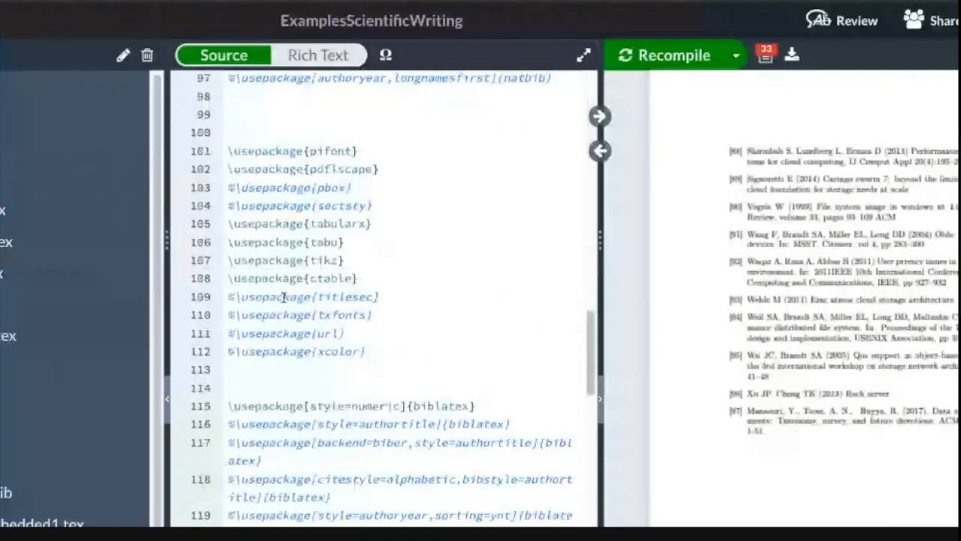
scroll(281, 297, "up", 1)
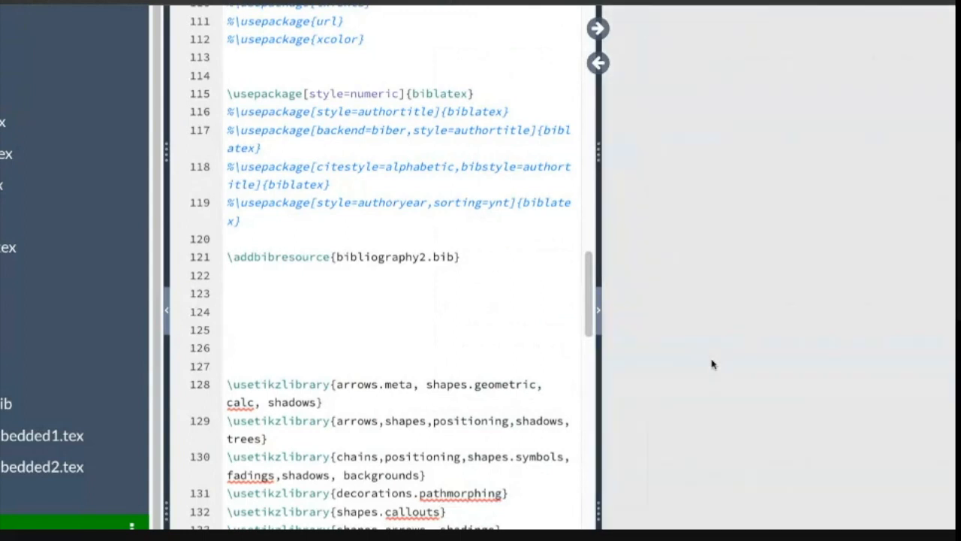
scroll(712, 364, "down", 3)
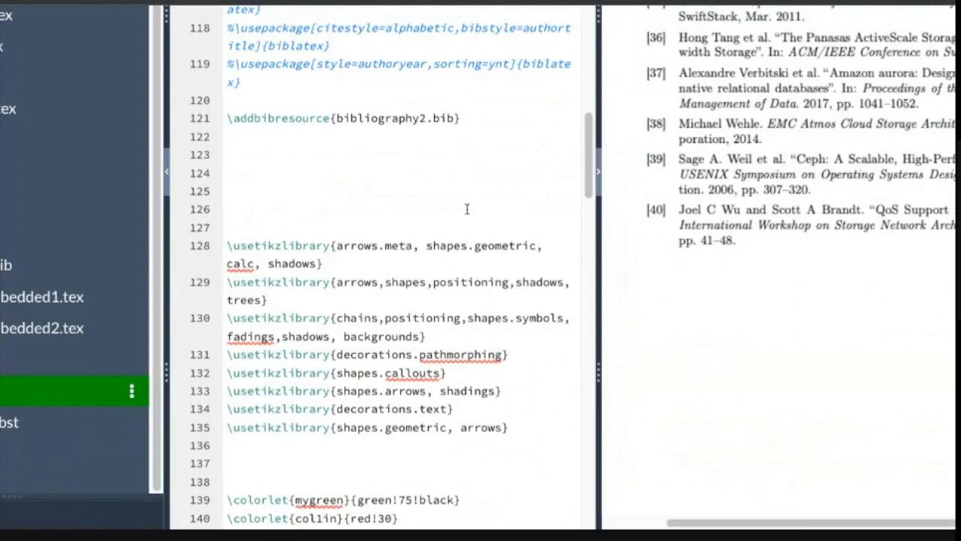
Examine the commented \bibliographystyle and \bibliography lines and the \printbibliography commands near the end of main.tex
scroll(387, 372, "down", 10)
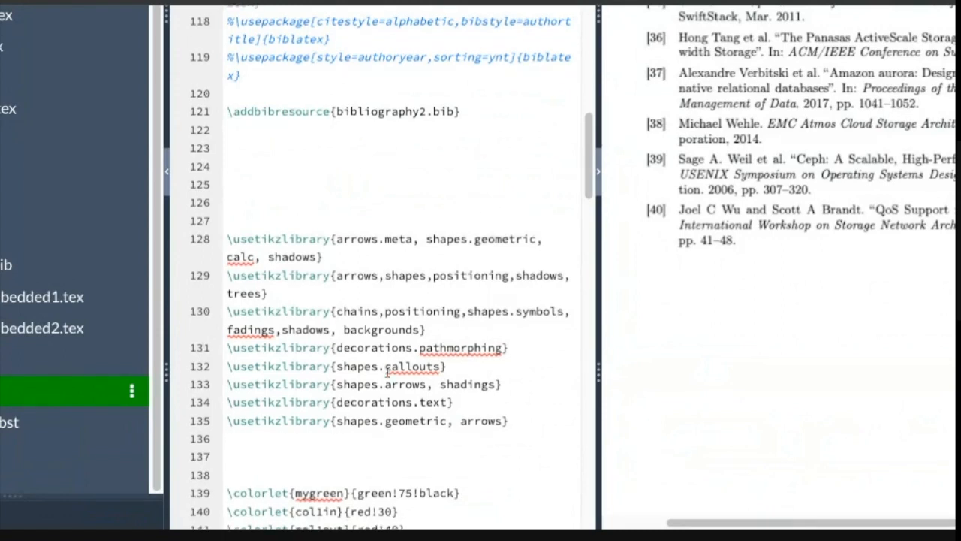
scroll(387, 372, "down", 9)
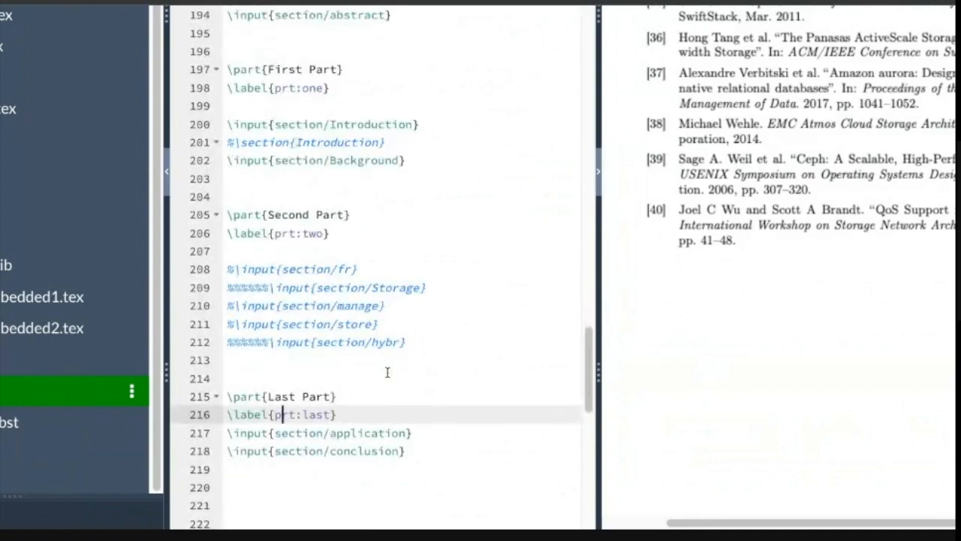
scroll(388, 373, "down", 5)
scroll(387, 373, "down", 5)
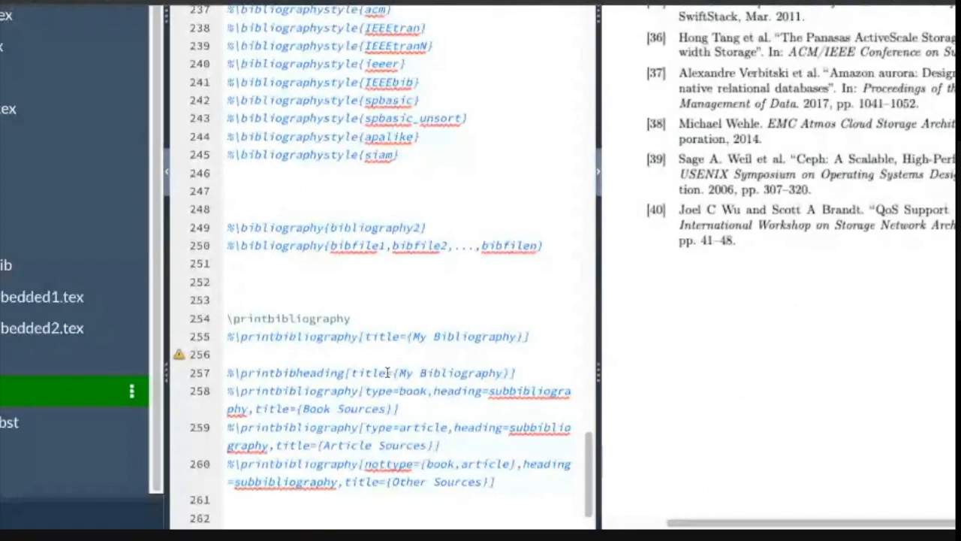
scroll(388, 372, "down", 4)
scroll(388, 373, "up", 3)
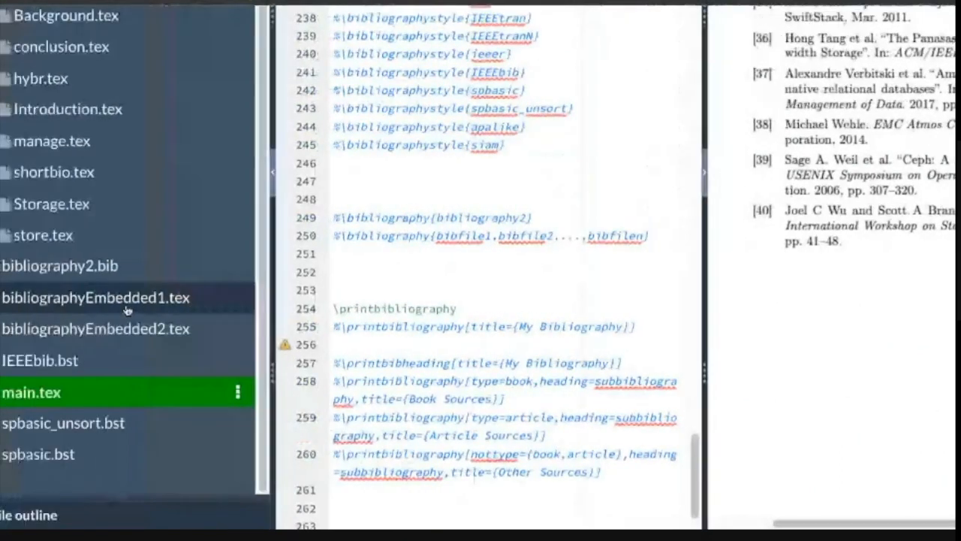
Open bibliography2.bib and look through its BibTeX entries down to the last one
left_click(97, 300)
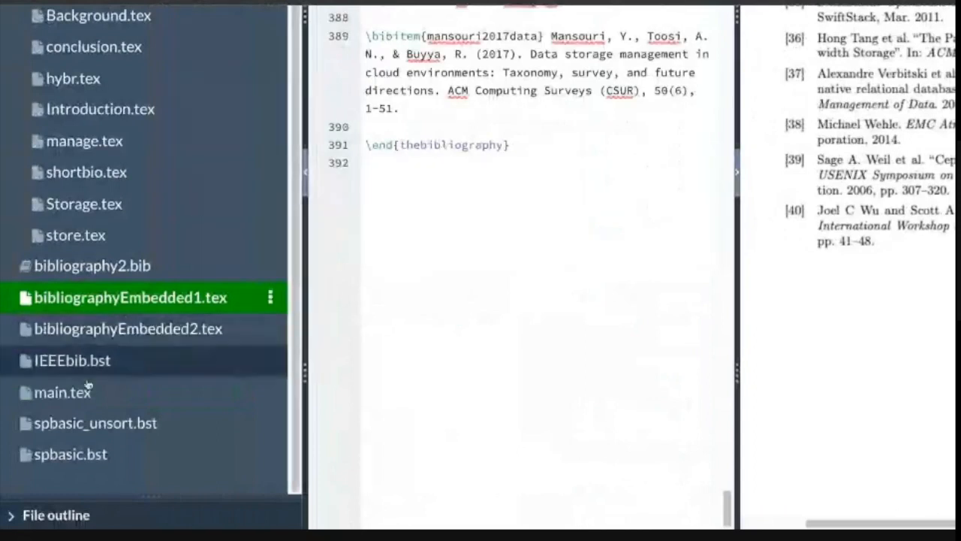
left_click(121, 268)
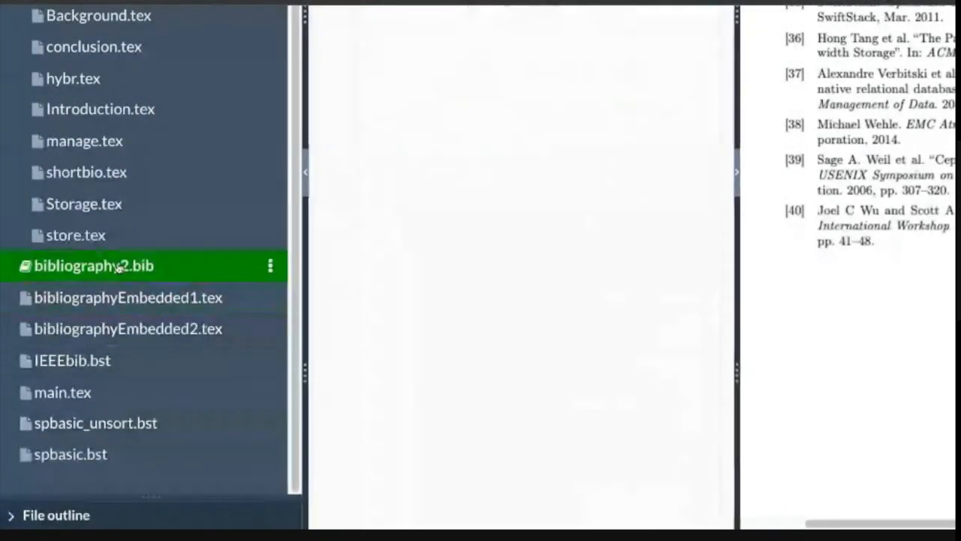
scroll(426, 303, "down", 20)
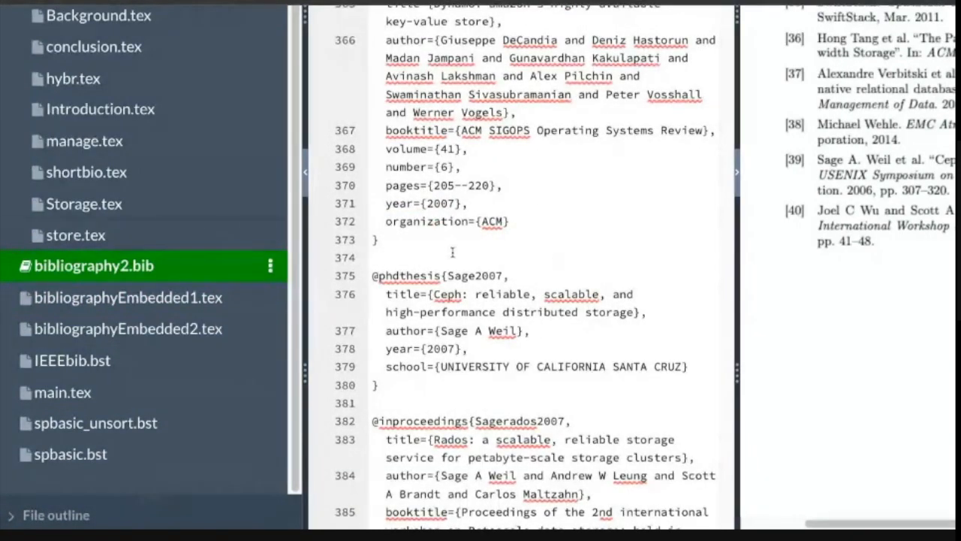
scroll(447, 246, "down", 20)
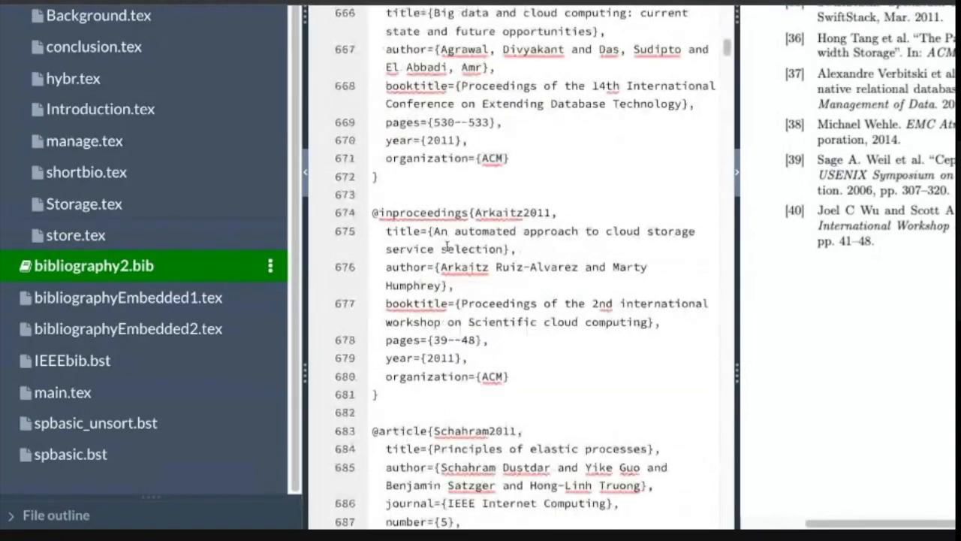
scroll(446, 247, "down", 20)
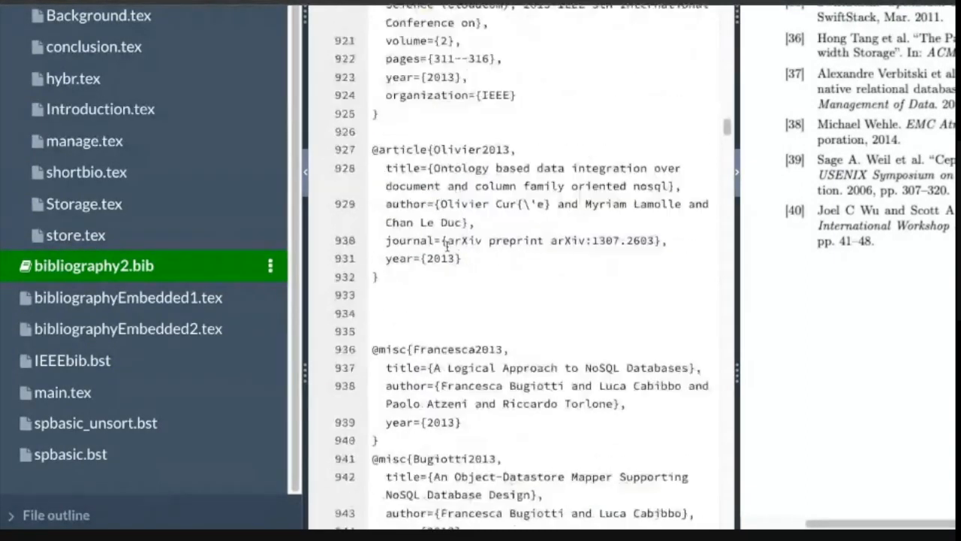
scroll(446, 246, "down", 20)
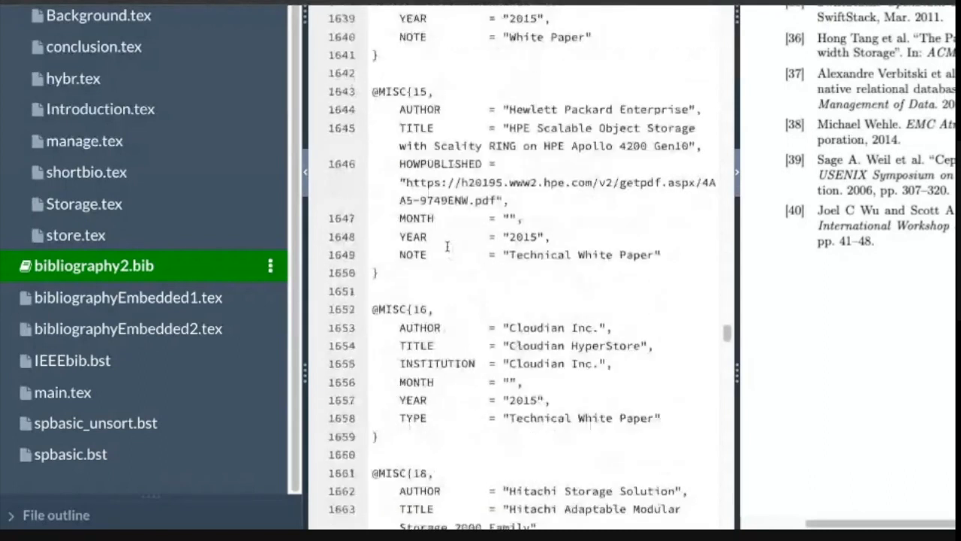
scroll(447, 246, "down", 20)
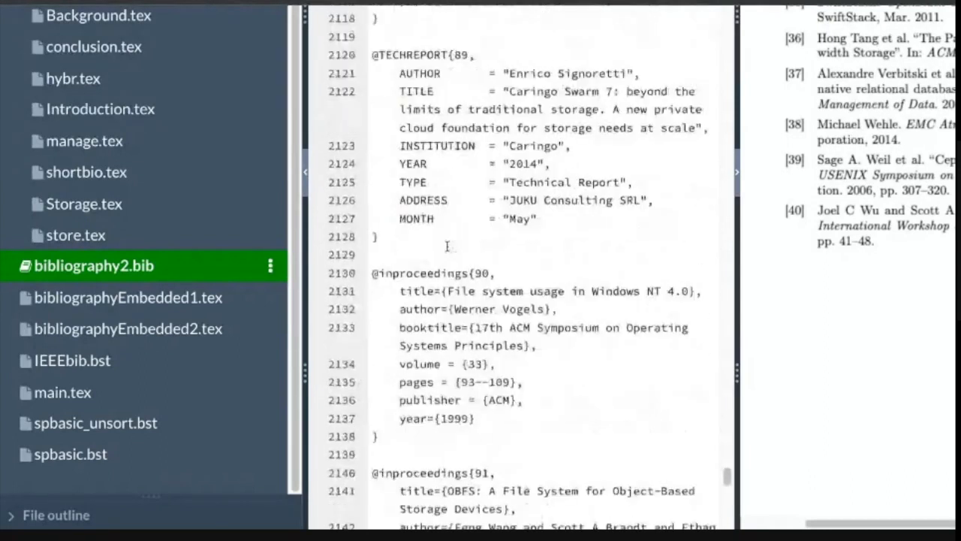
scroll(447, 246, "up", 3)
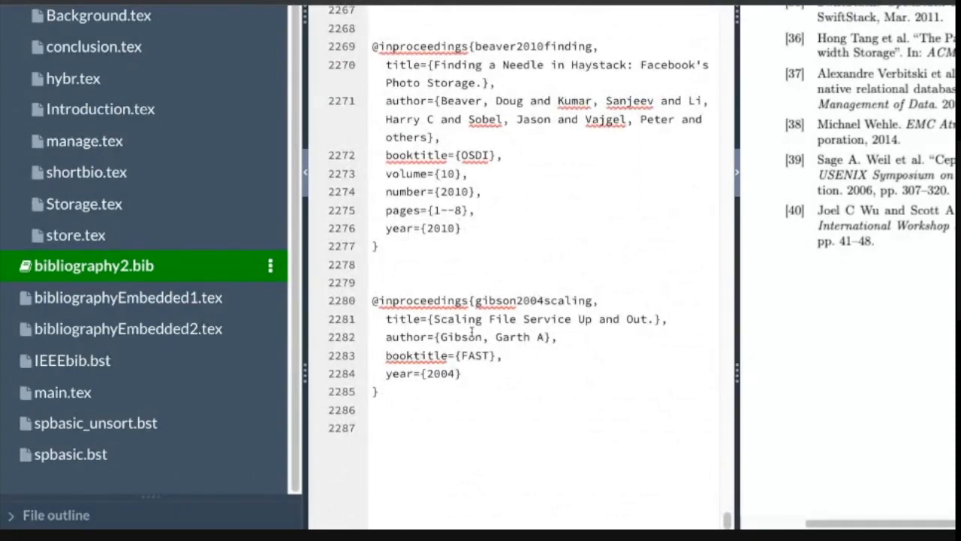
Compare the \bibitem entries in bibliographyEmbedded1.tex with the BibTeX entries in bibliography2.bib
left_click(146, 302)
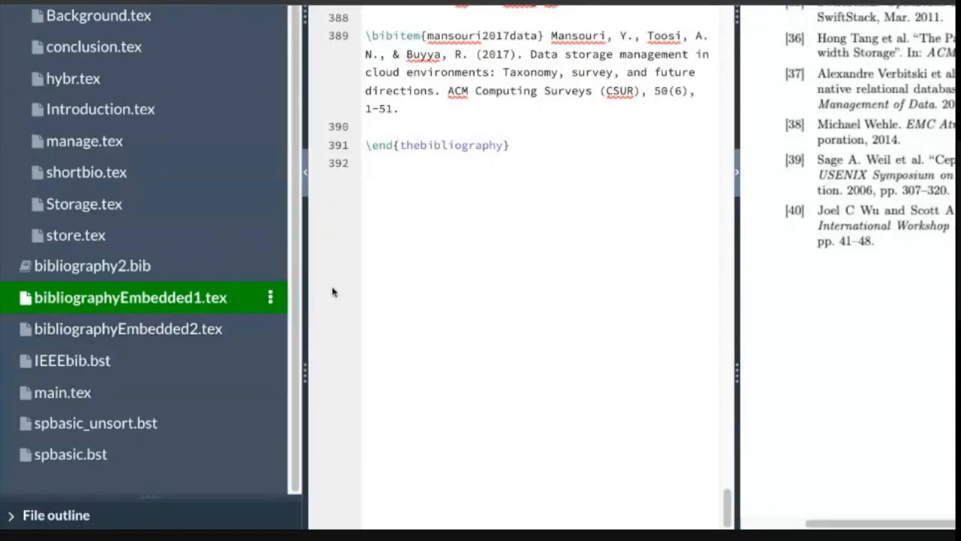
left_click(129, 266)
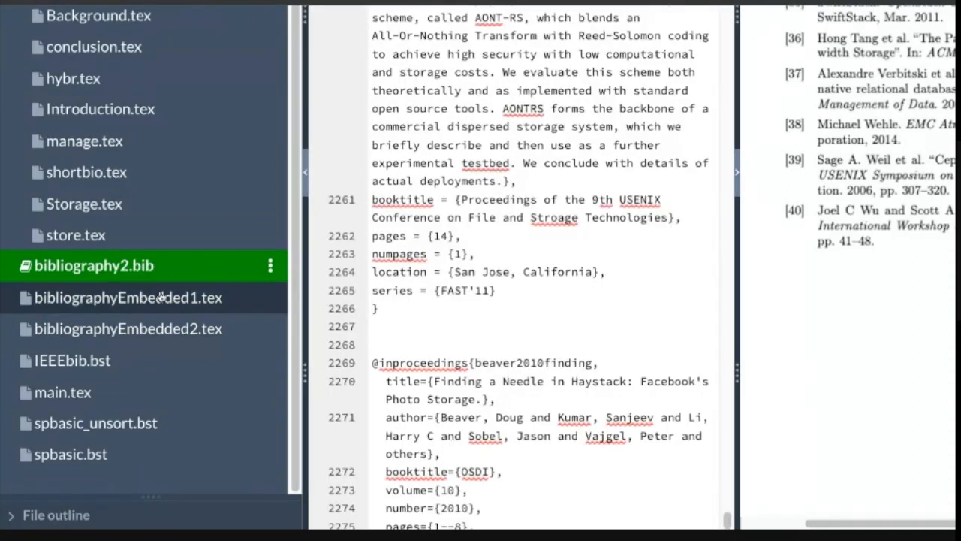
left_click(159, 297)
scroll(552, 218, "down", 20)
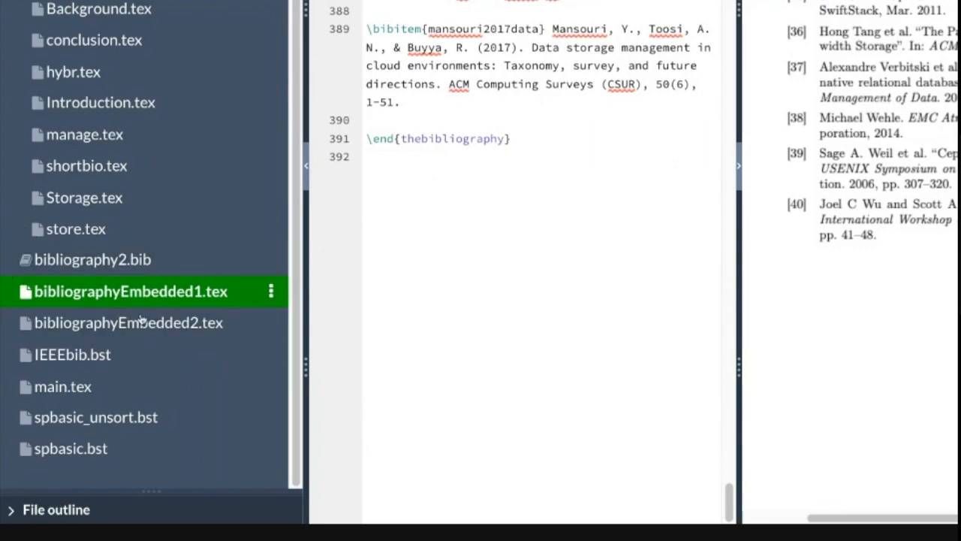
Compare the bibliography commands in main.tex with the reference formats in bibliographyEmbedded1.tex, bibliographyEmbedded2.tex and bibliography2.bib
left_click(105, 385)
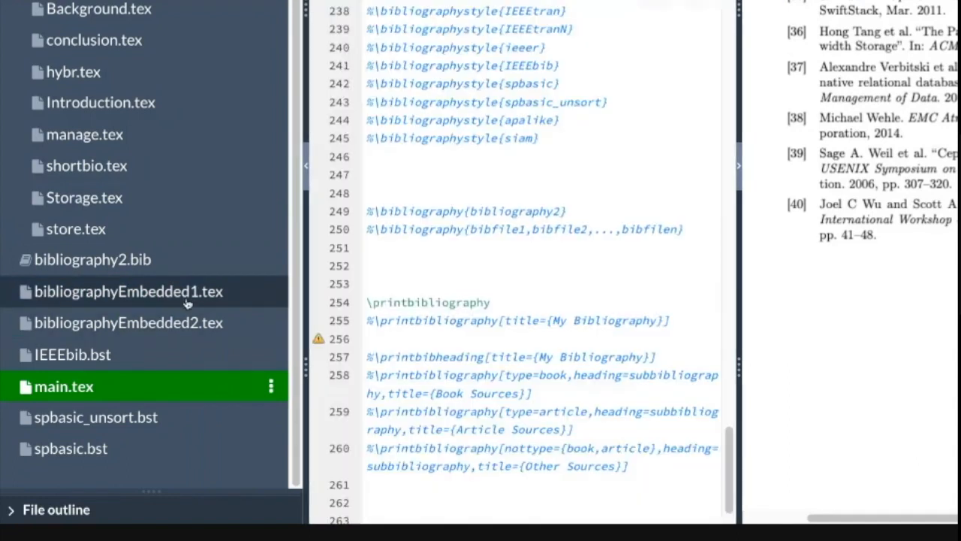
left_click(187, 300)
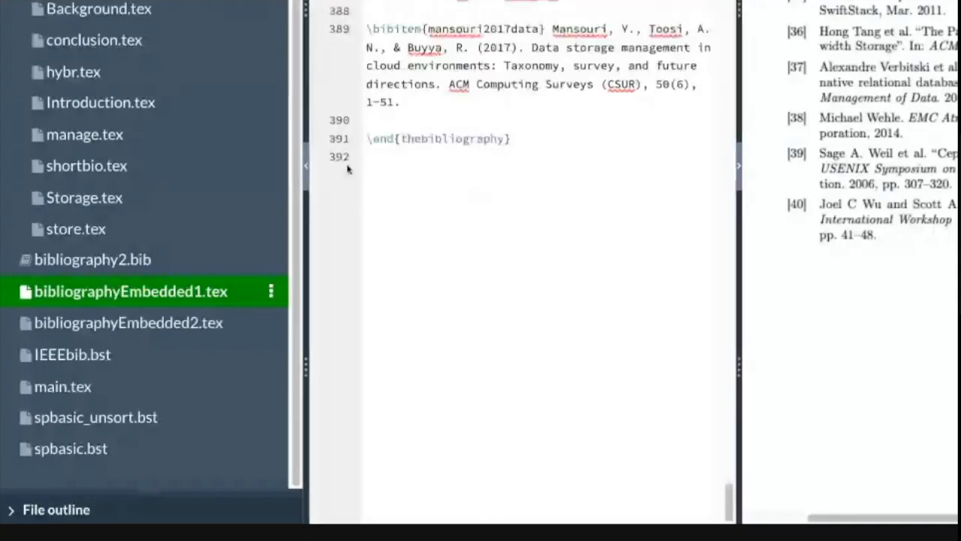
left_click(144, 322)
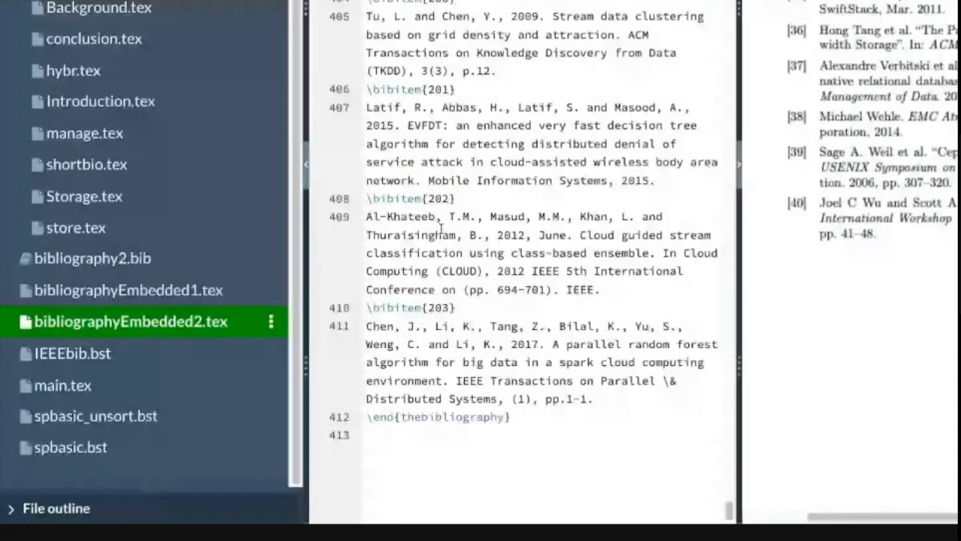
scroll(441, 229, "down", 1)
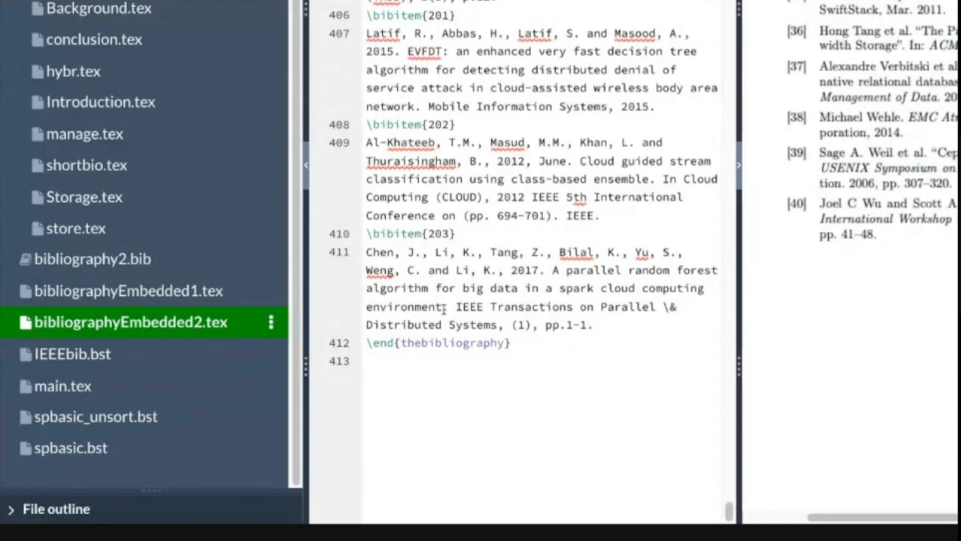
left_click(125, 259)
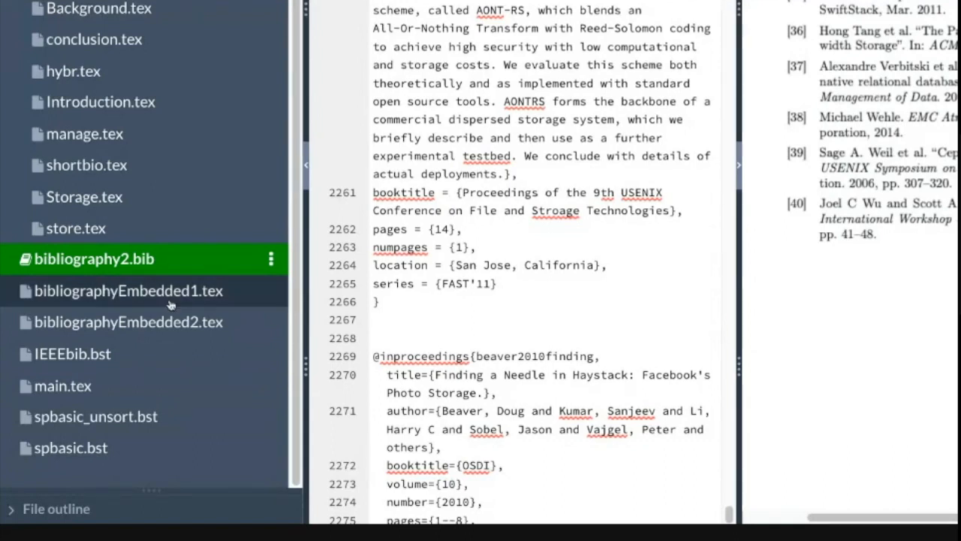
Open Background.tex from the section folder and examine how its text uses \cite commands
left_click(81, 384)
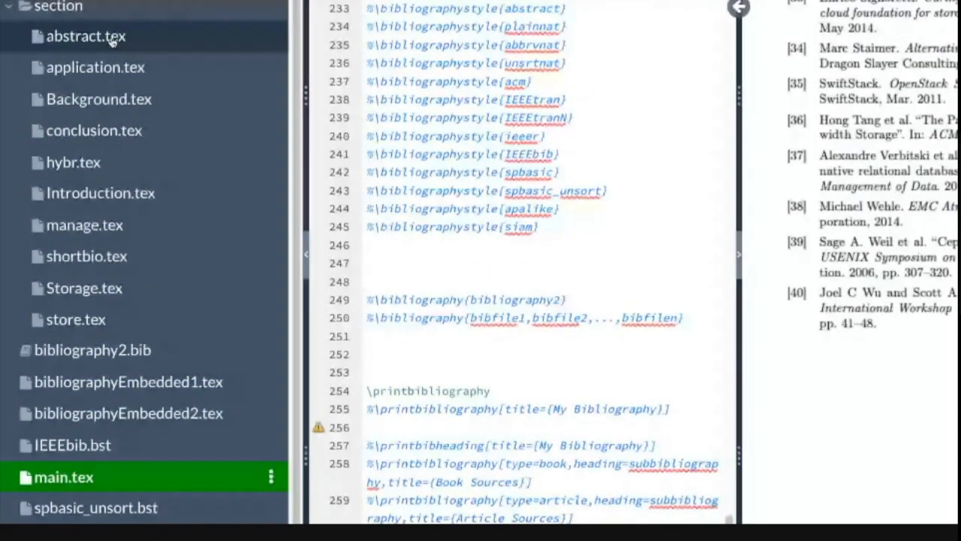
left_click(98, 99)
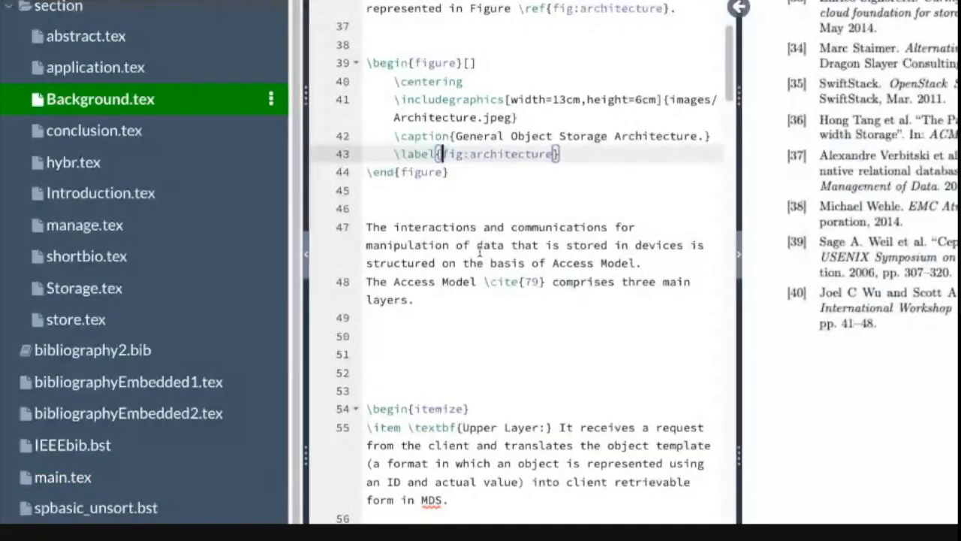
scroll(479, 253, "up", 10)
scroll(478, 254, "down", 2)
scroll(479, 253, "up", 2)
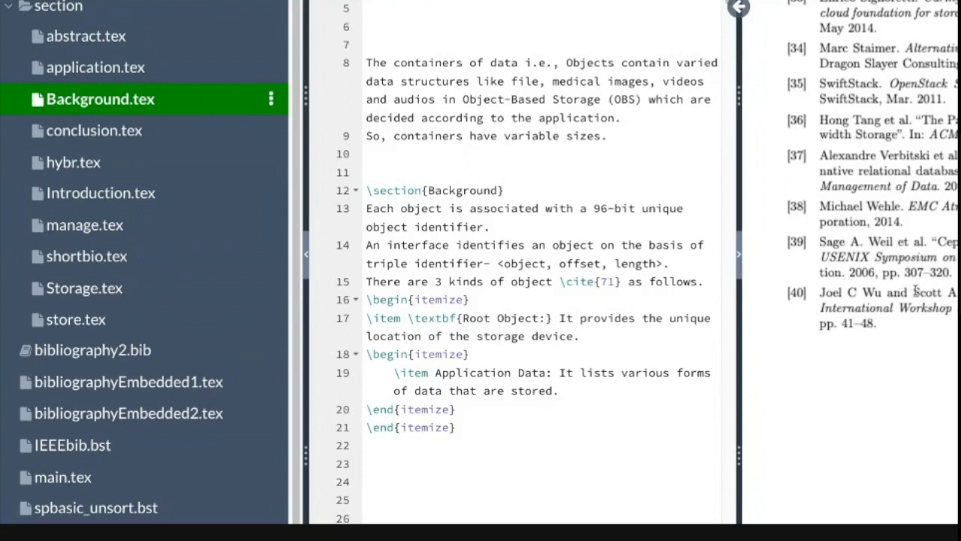
scroll(915, 291, "up", 15)
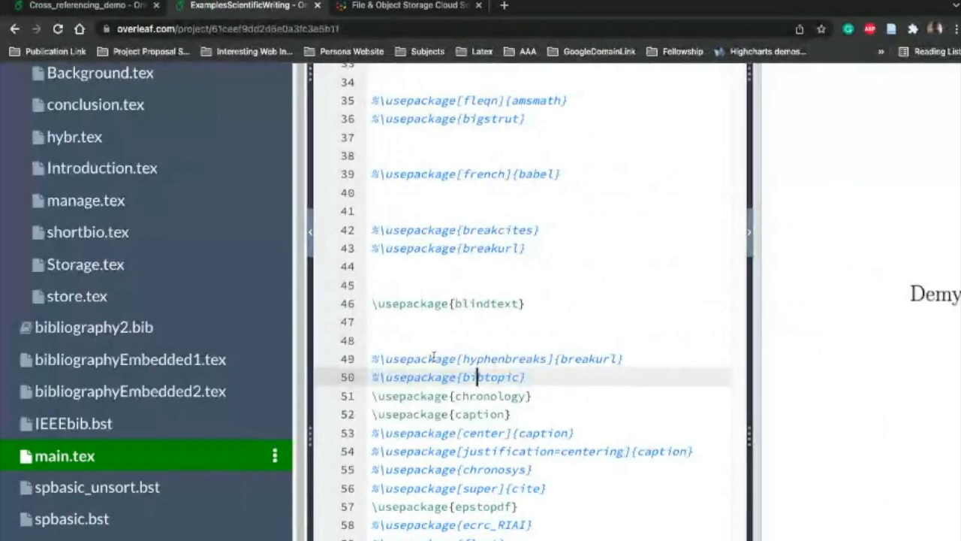
Open bibliographyEmbedded1.tex and examine the citation keys of its final \bibitem entries
left_click(122, 360)
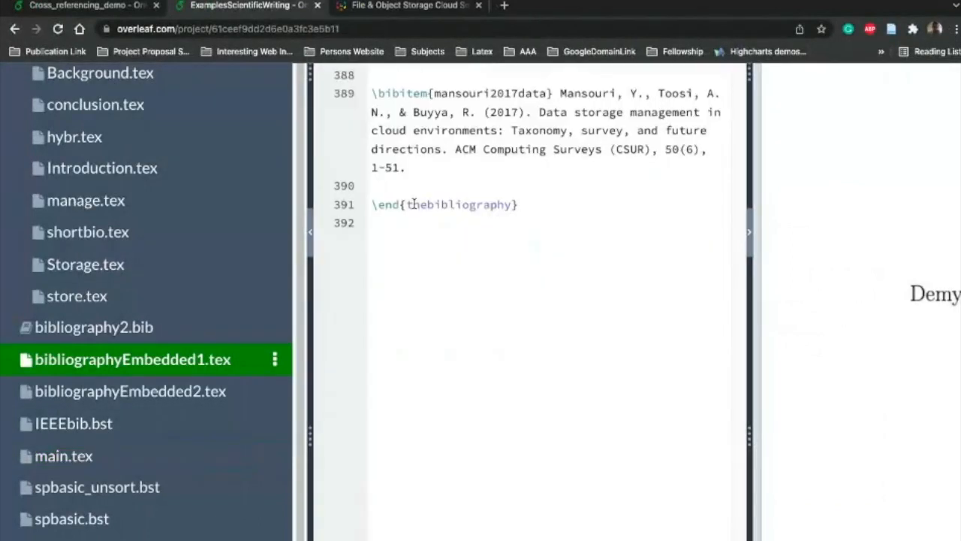
scroll(477, 225, "up", 2)
scroll(479, 181, "up", 4)
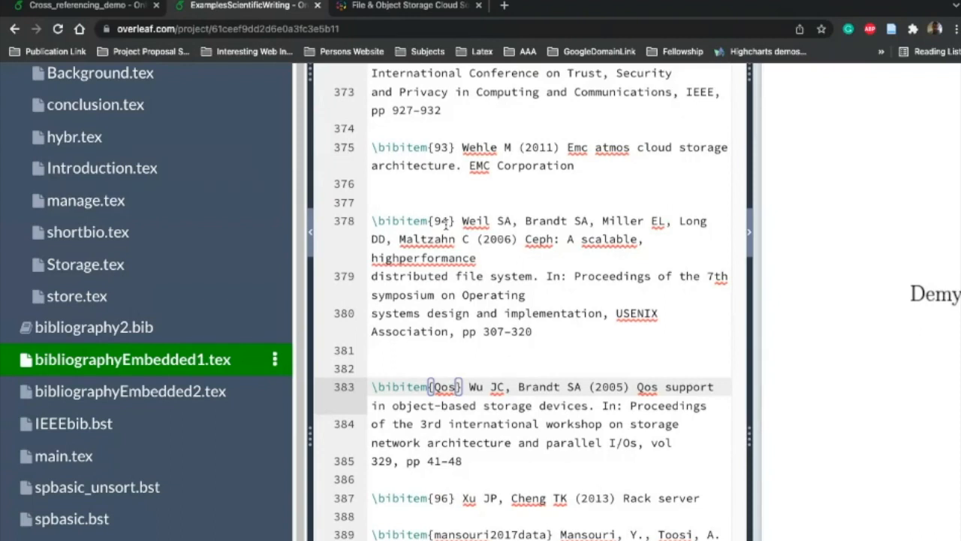
scroll(518, 236, "up", 3)
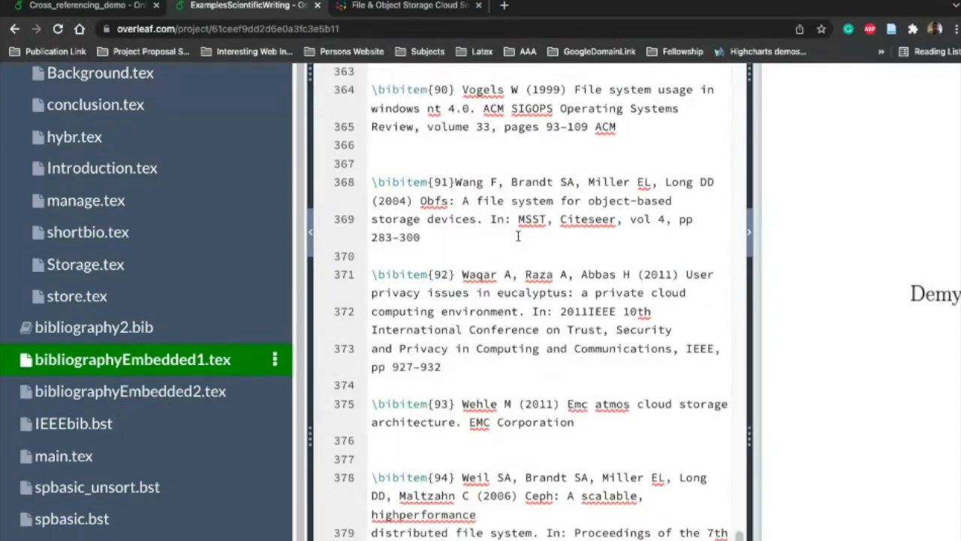
scroll(518, 236, "up", 3)
right_click(518, 236)
key("ctrl+Right")
key("ctrl+Left")
left_click(462, 224)
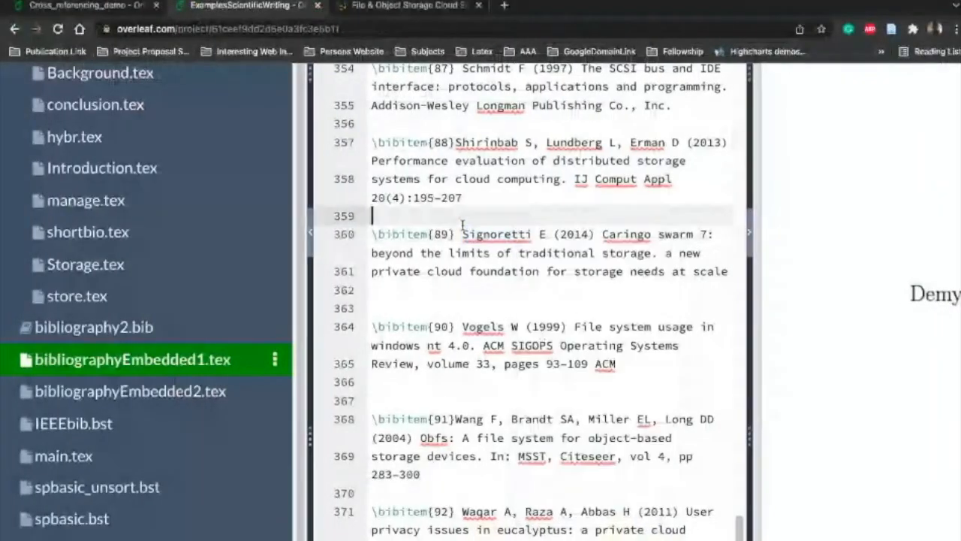
scroll(463, 223, "up", 1)
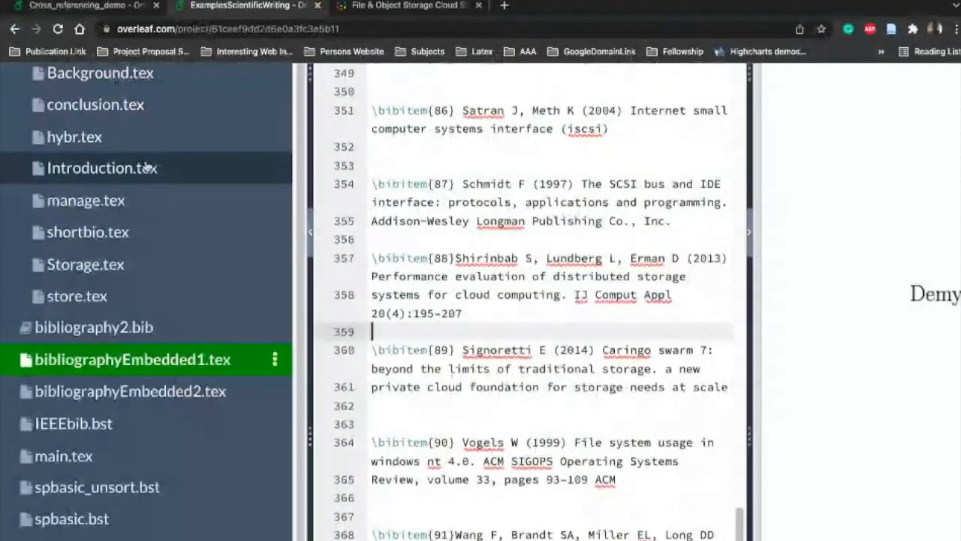
Open Introduction.tex and examine the \footcite and \cite commands in its opening paragraphs
left_click(82, 167)
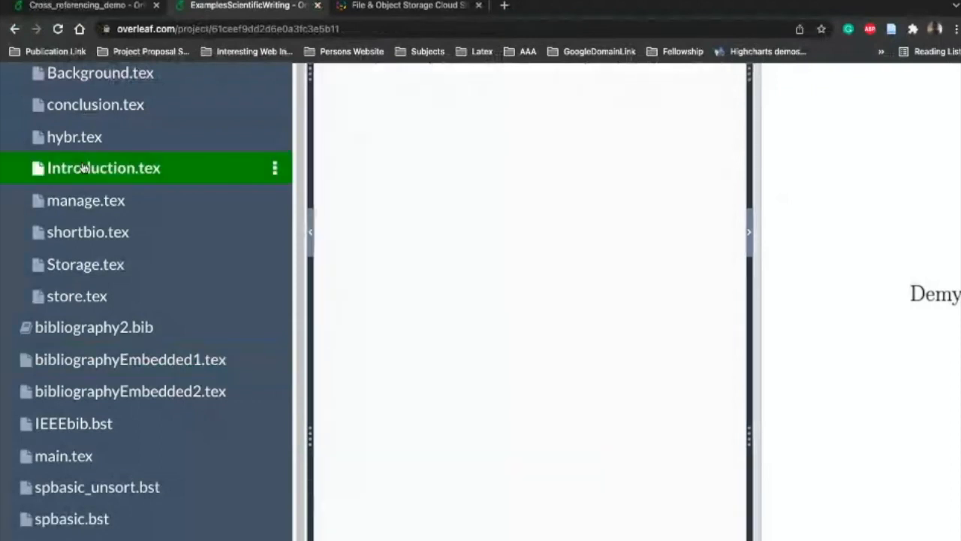
scroll(431, 260, "up", 2)
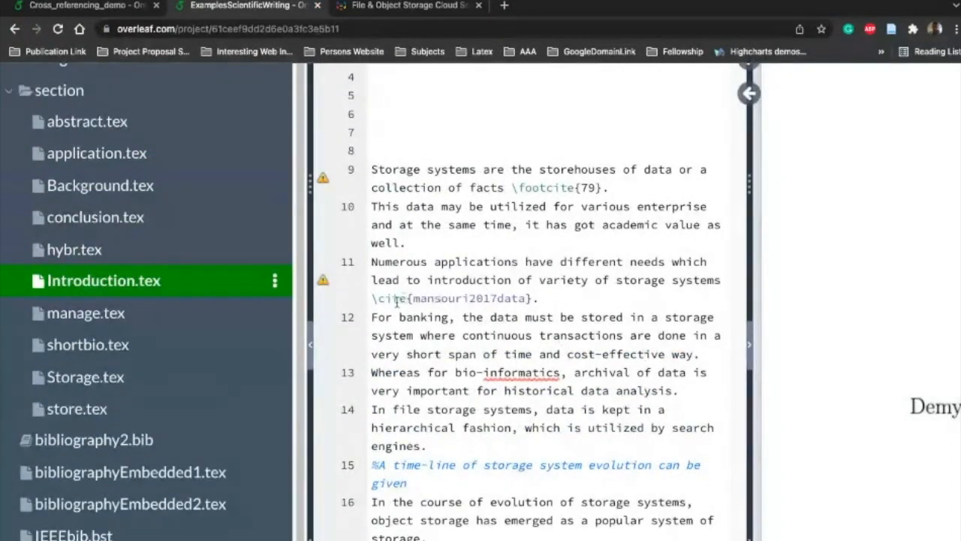
Magnify the Chapter 1 Introduction page in the compiled PDF and examine how the citation after "variety of storage systems" is rendered
left_click_drag(373, 298, 535, 298)
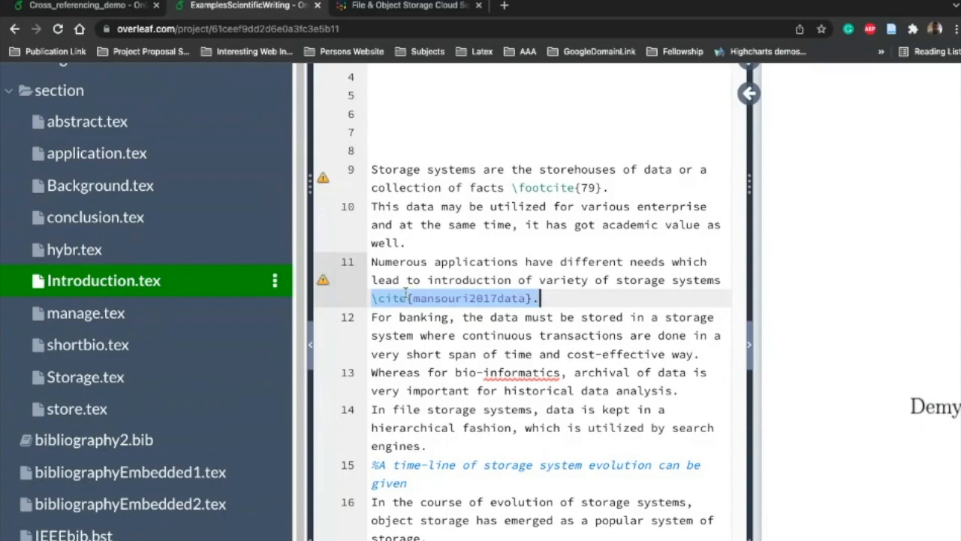
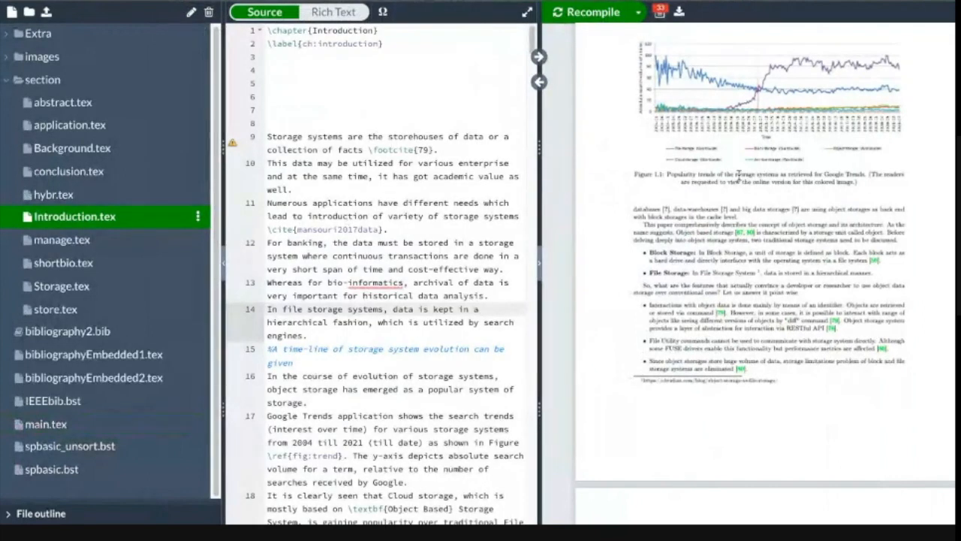
scroll(739, 175, "up", 10)
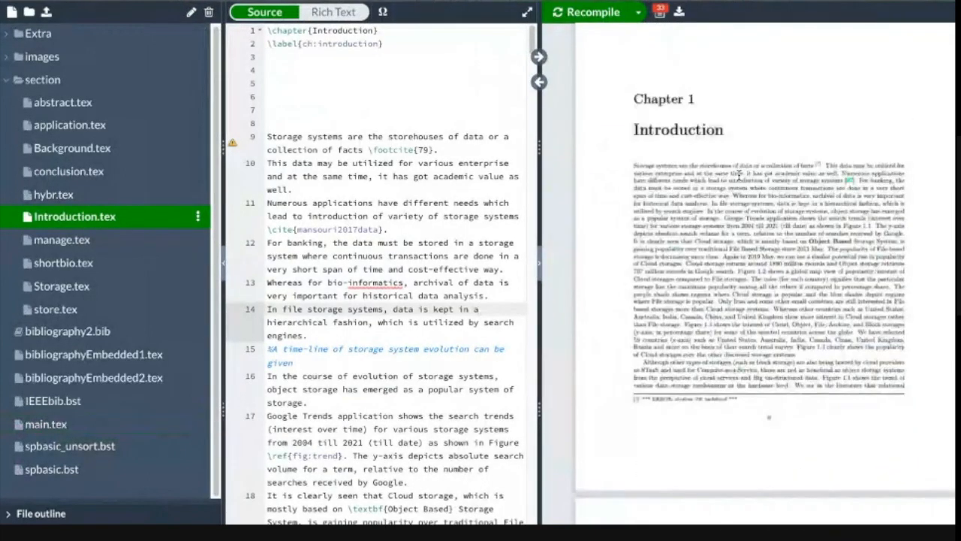
scroll(739, 175, "up", 3)
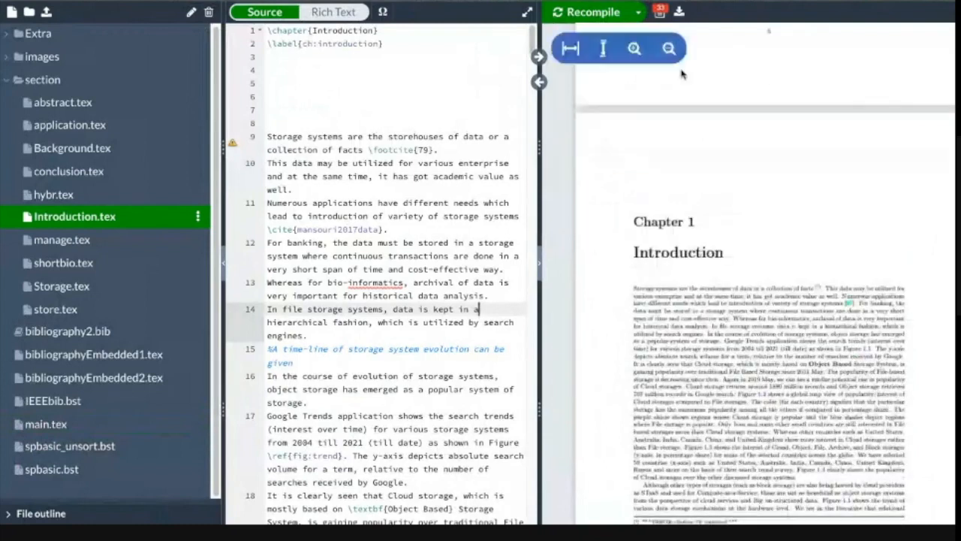
left_click(634, 48)
left_click(635, 48)
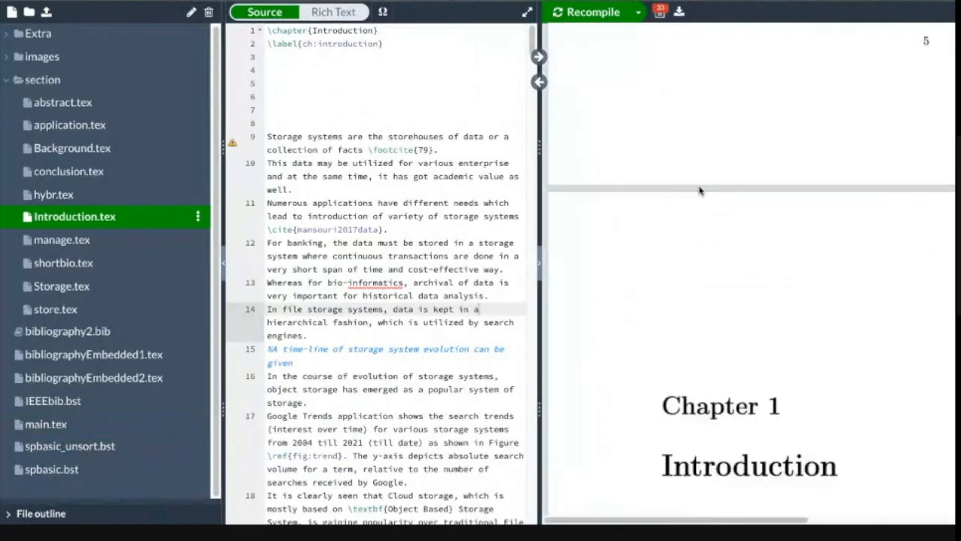
scroll(699, 191, "right", 3)
scroll(699, 191, "down", 5)
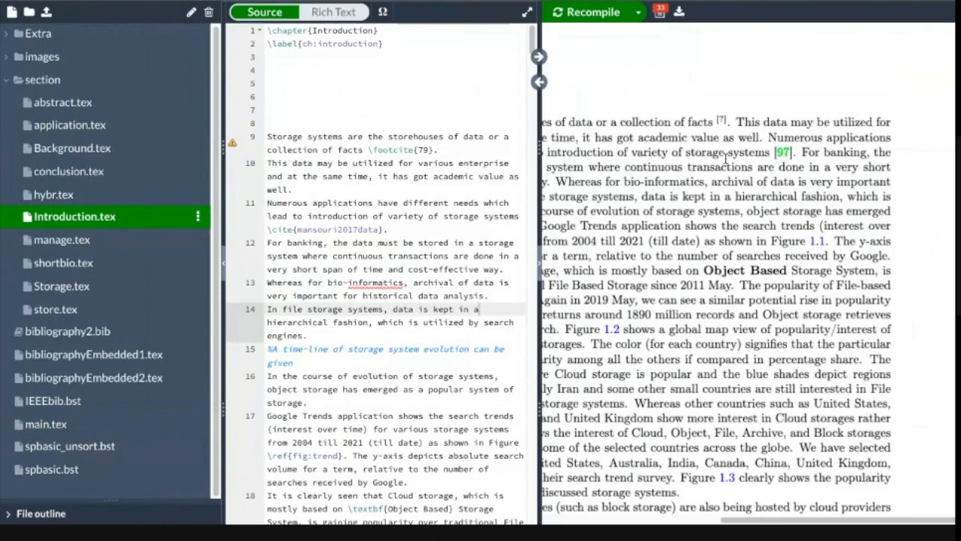
scroll(725, 158, "left", 2)
scroll(724, 160, "right", 1)
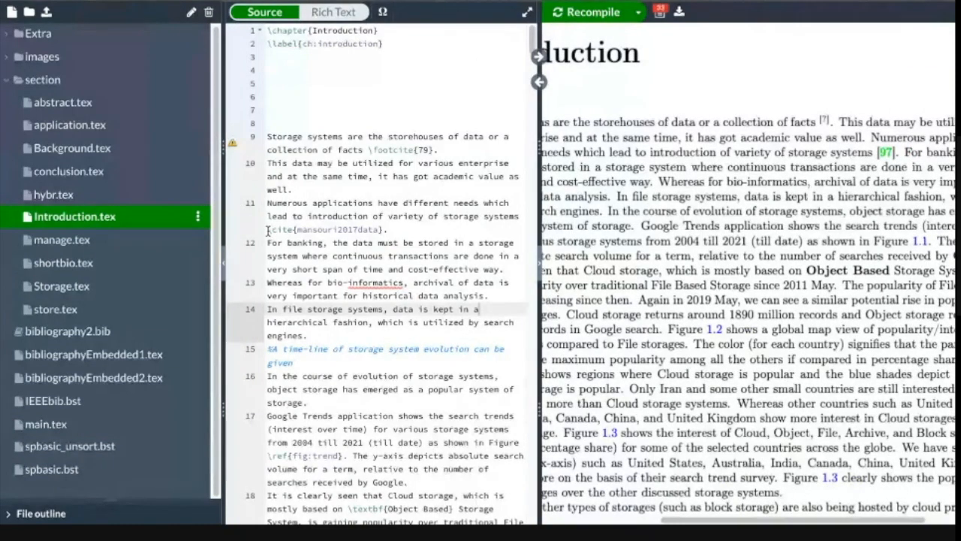
Add the optional argument [page 13] to the \cite command on line 11 of Introduction.tex and recompile the document
left_click(293, 229)
type("[")
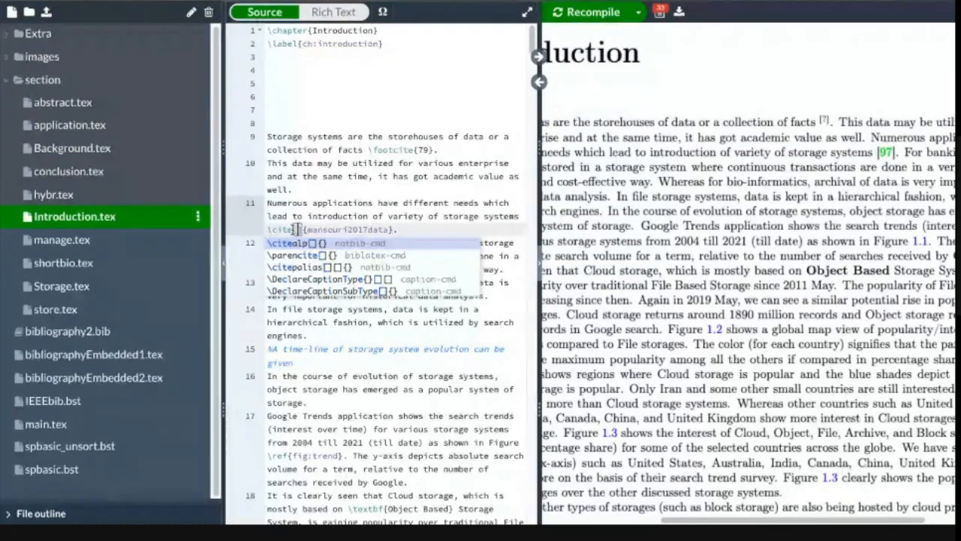
type("page")
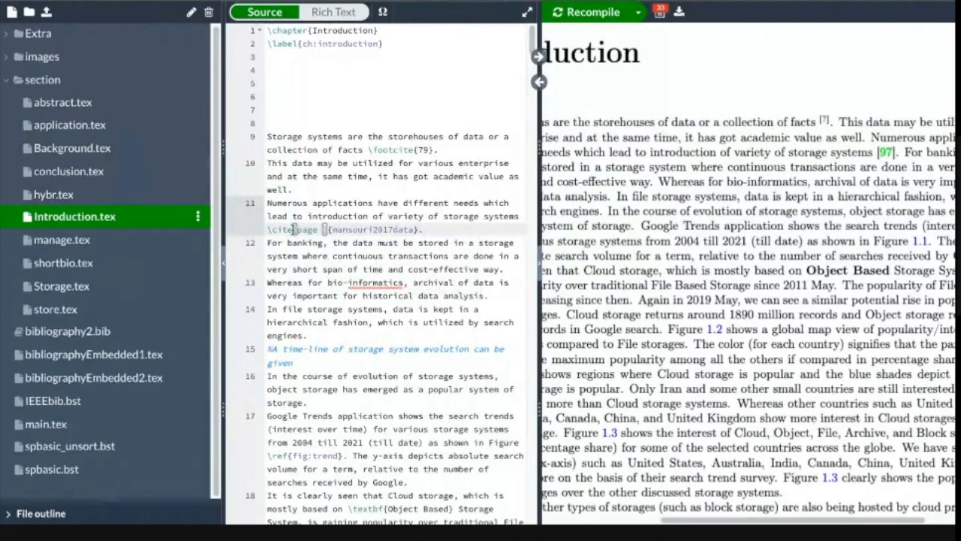
type(" 13")
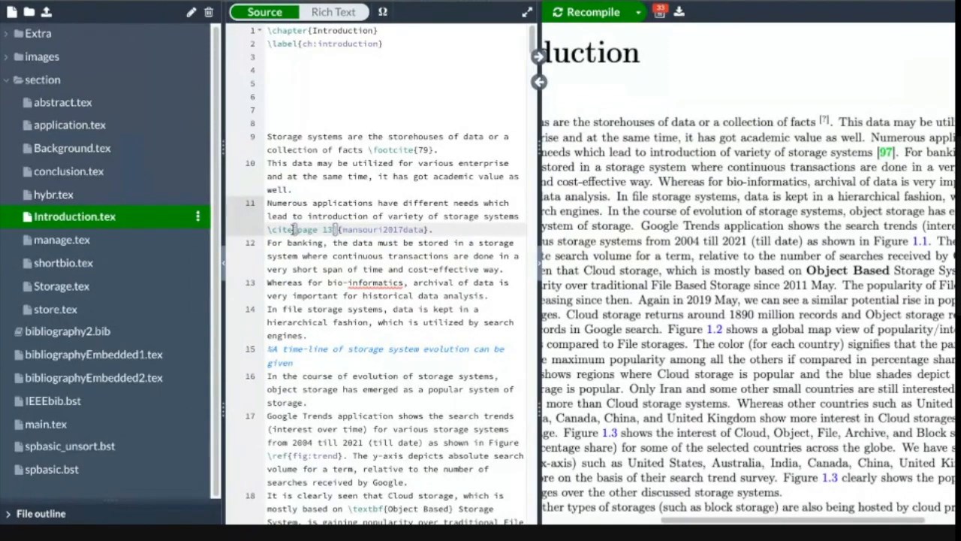
key("ctrl+s")
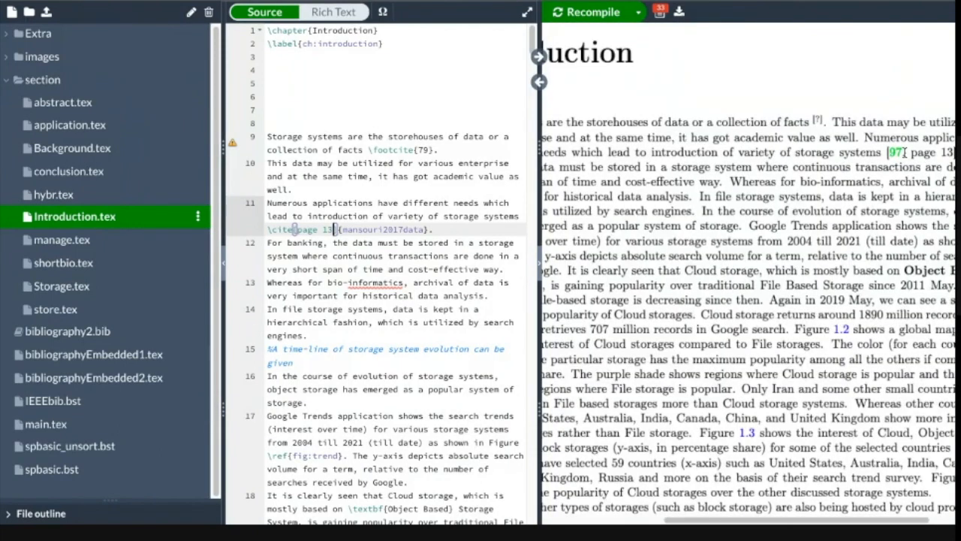
scroll(864, 158, "right", 2)
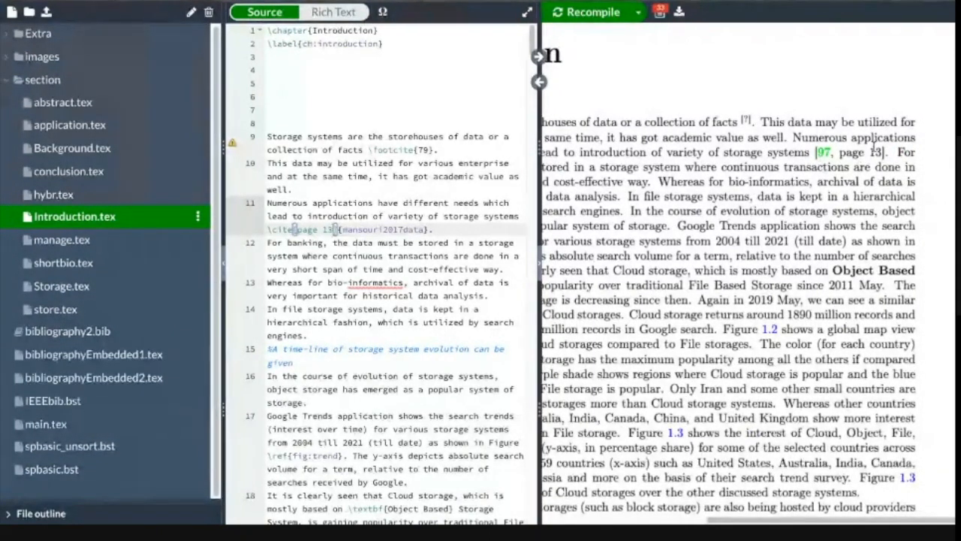
Capitalise the word in the line 11 citation's optional argument so it reads [Page 13]
left_click(302, 231)
key("BackSpace")
type("P")
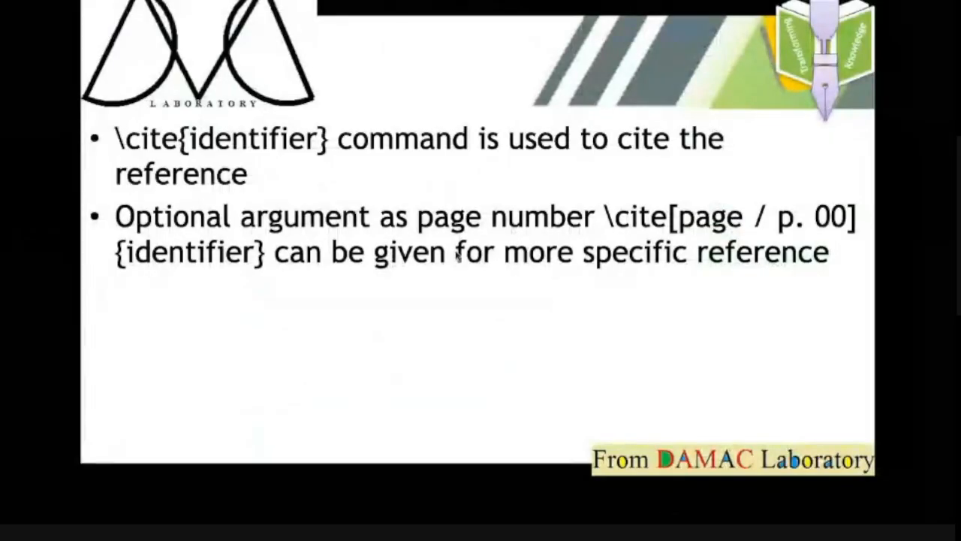
Open bibliographyEmbedded1.tex and examine its closing \bibitem entries alongside the slide on citing and listing bib items
left_click(458, 256)
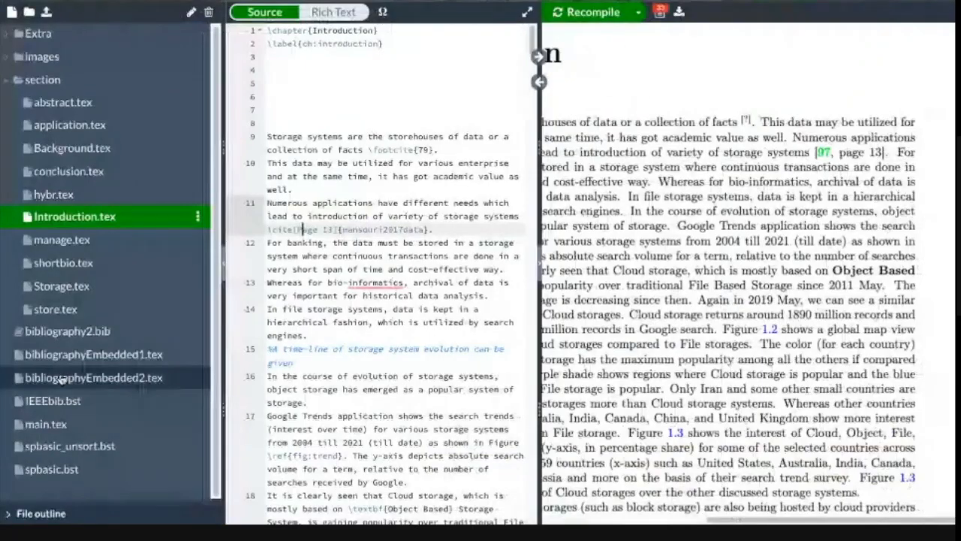
left_click(96, 354)
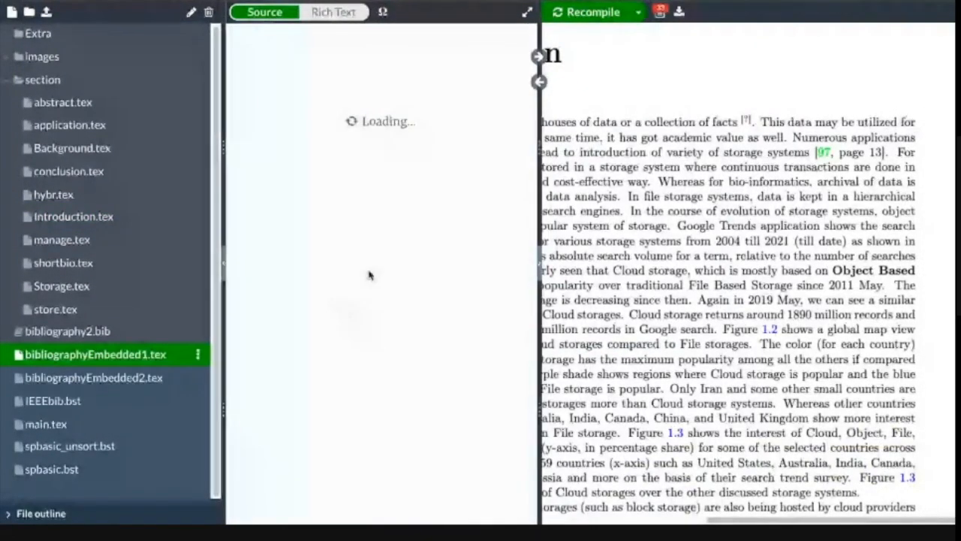
scroll(368, 271, "down", 12)
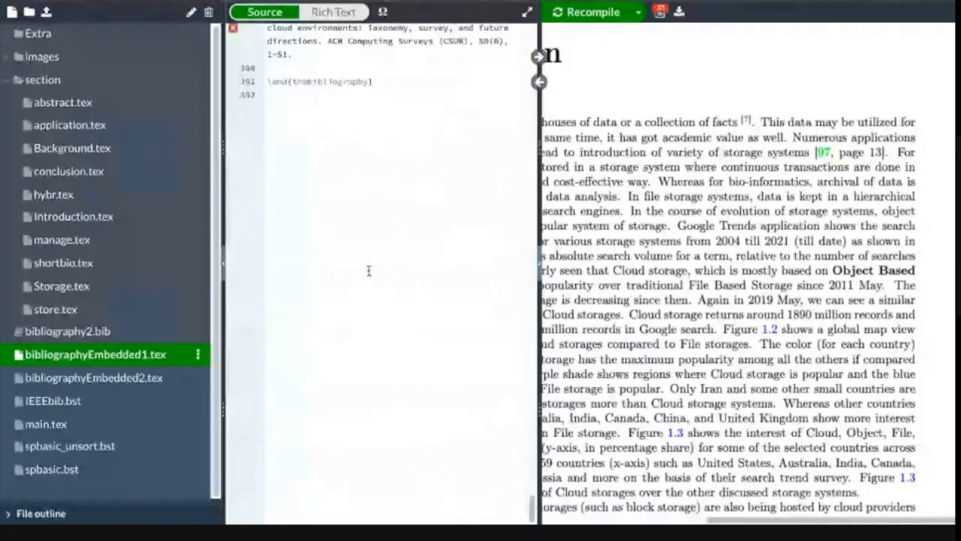
scroll(369, 271, "up", 8)
scroll(337, 323, "down", 2)
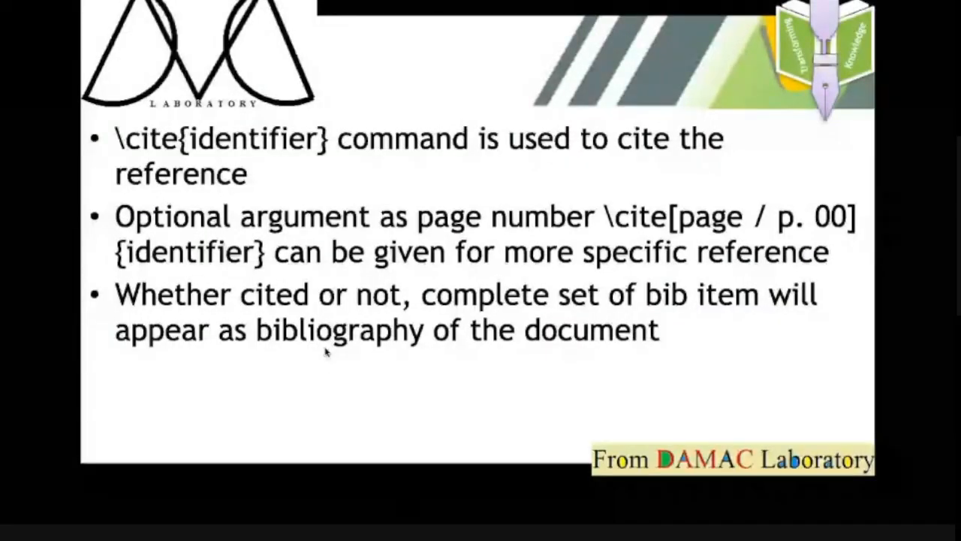
key("Right")
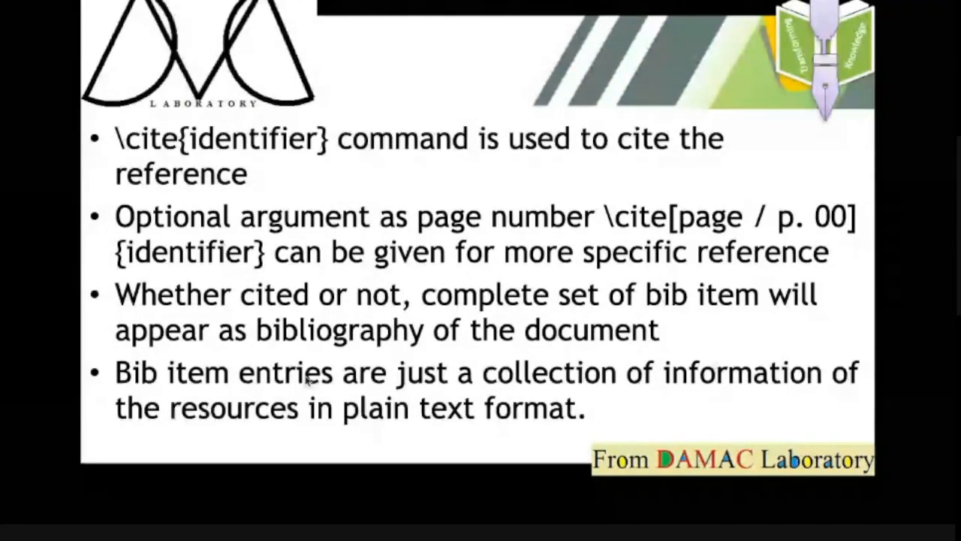
Search Google for "Qos support in object-based storage devices." and open the CiteSeerX PDF of the paper
key("ctrl+Right")
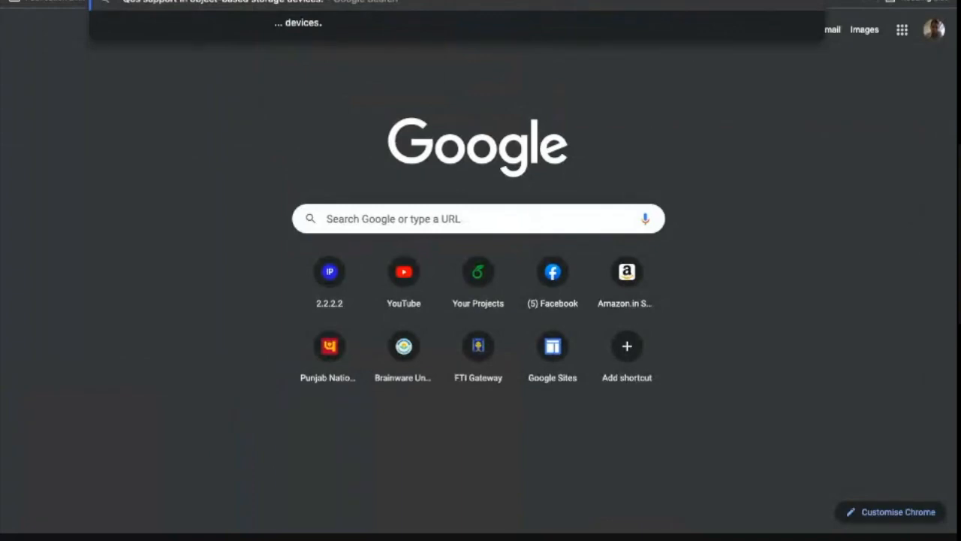
key("Return")
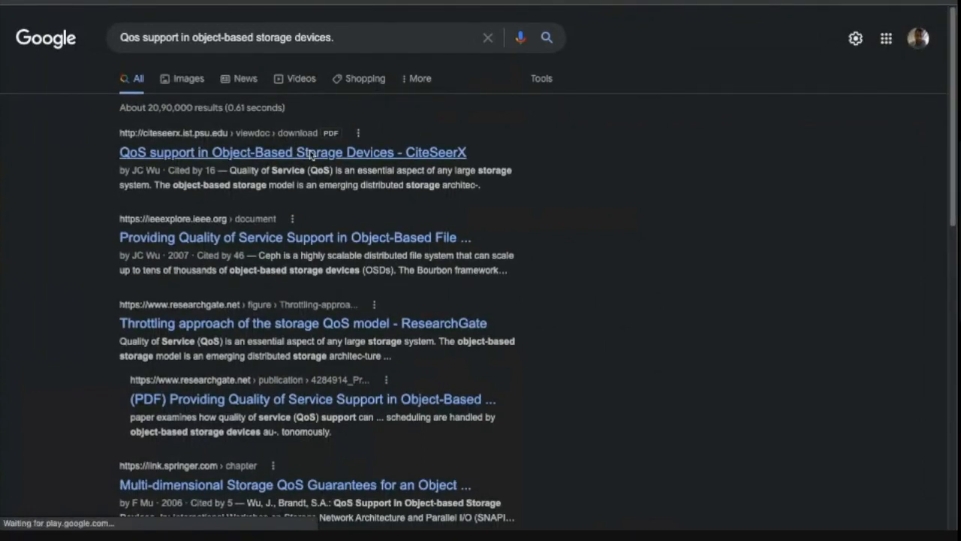
left_click(312, 154)
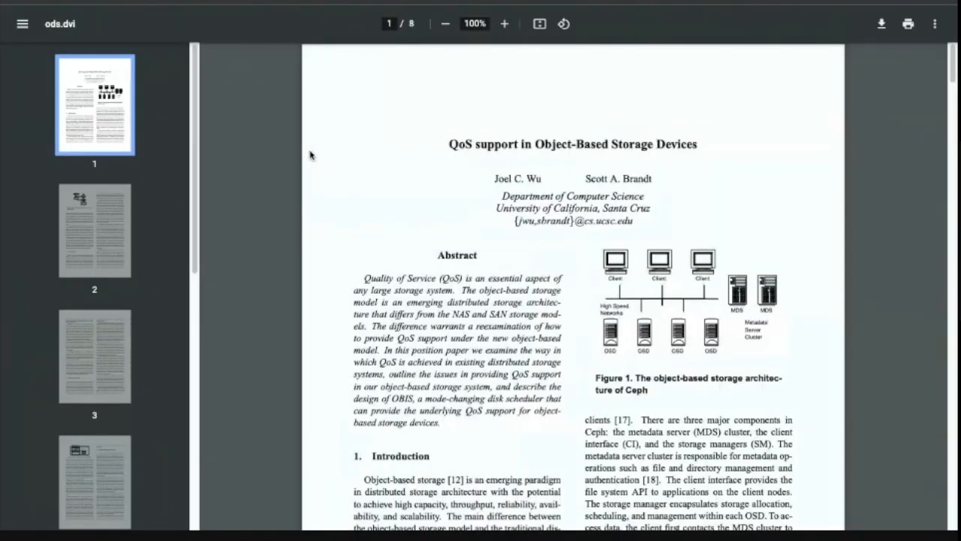
Look through the QoS support paper from its title page to the References section on the last page
scroll(310, 155, "down", 10)
scroll(468, 233, "up", 10)
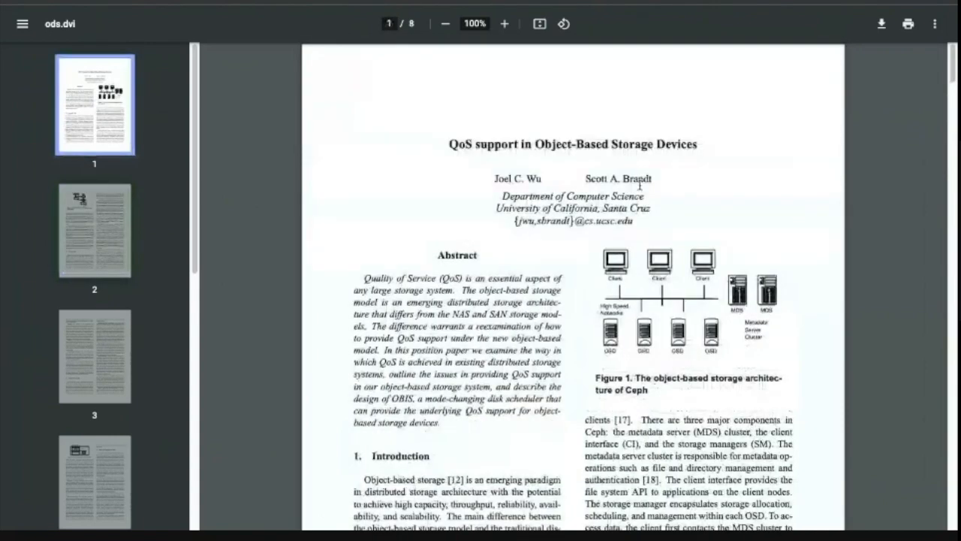
scroll(639, 185, "down", 8)
scroll(639, 185, "down", 20)
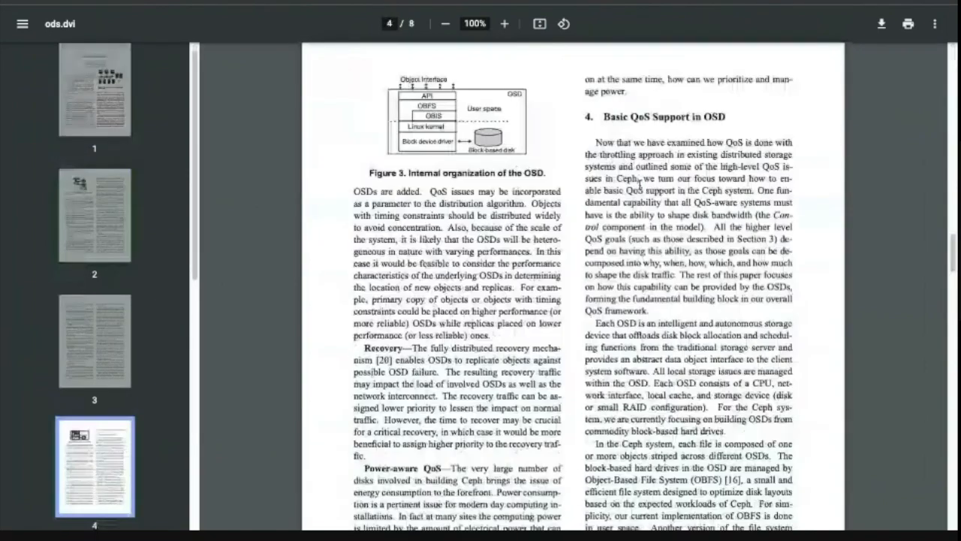
scroll(640, 185, "down", 5)
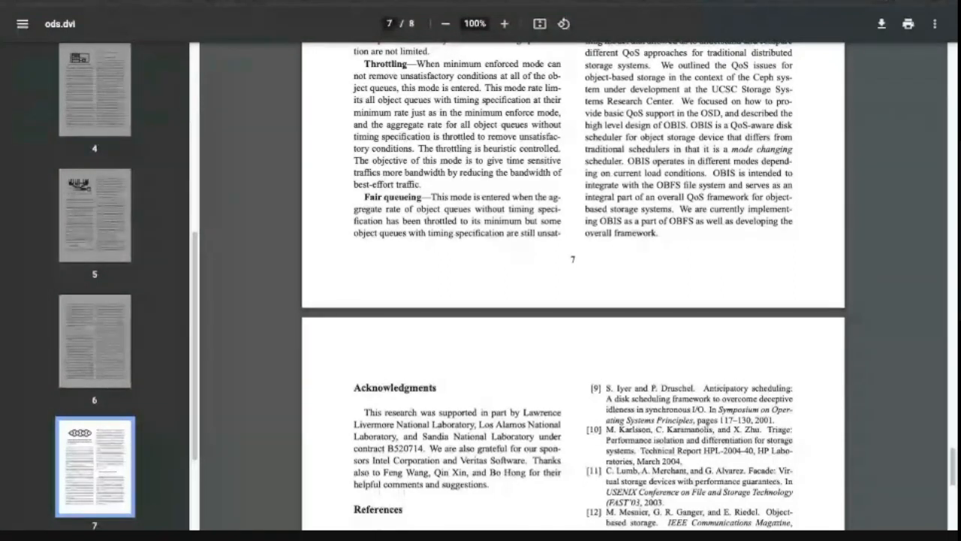
Find the Google Scholar site through a Google search for "google scolar" and open it
type("google")
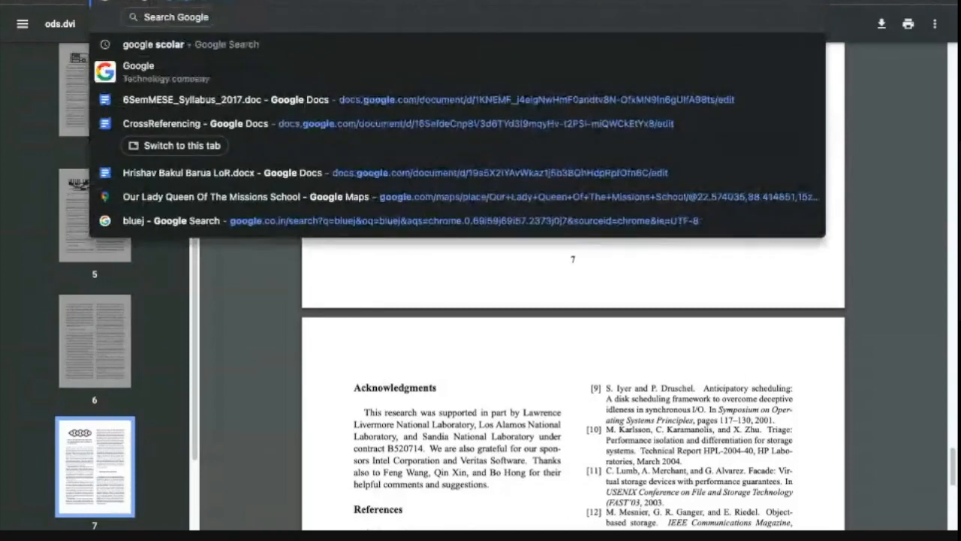
left_click(341, 50)
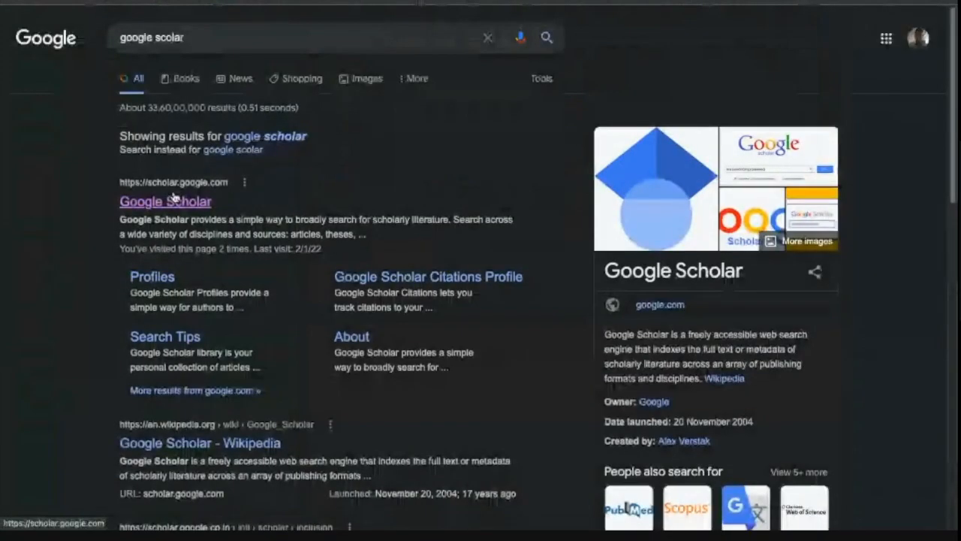
left_click(167, 201)
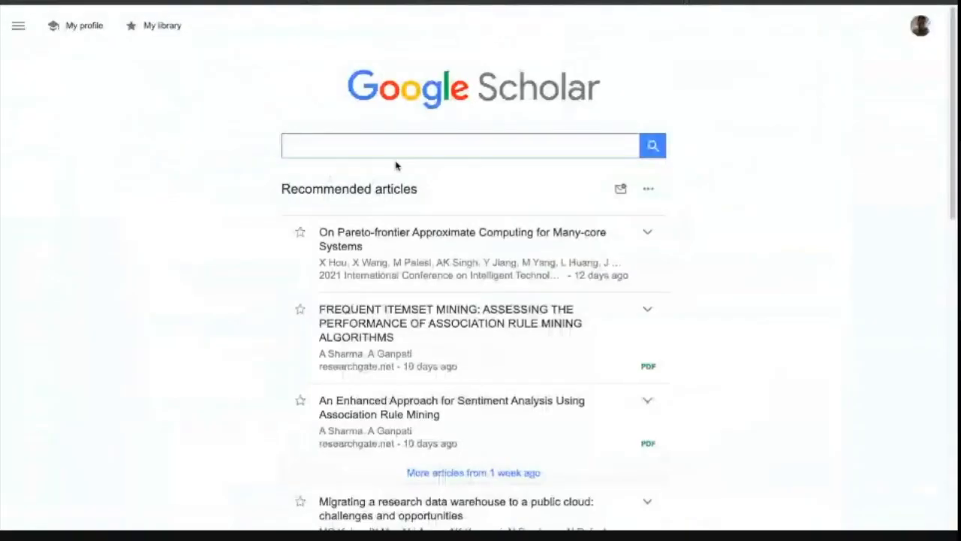
Search Google Scholar for "big data security" and examine the listed papers with their source and citation links
left_click(433, 145)
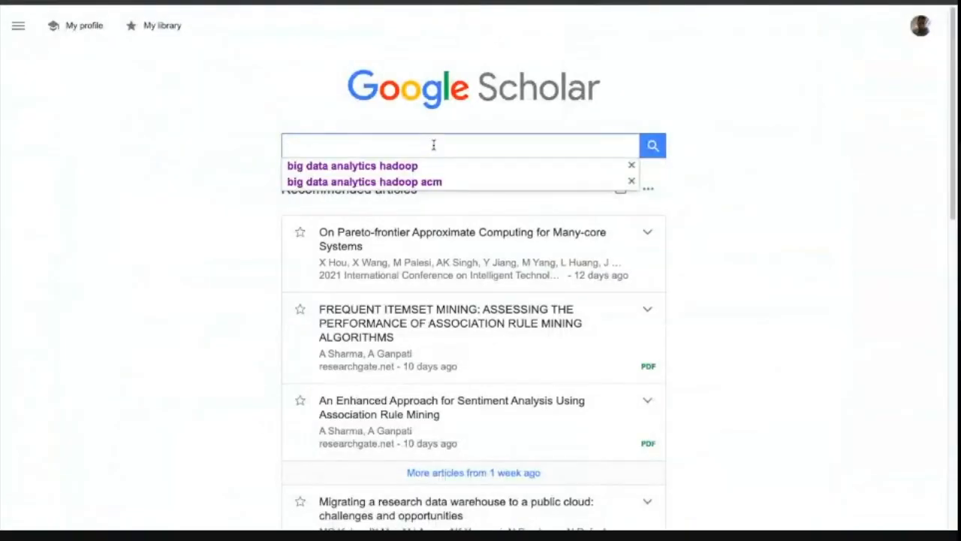
type("Big data")
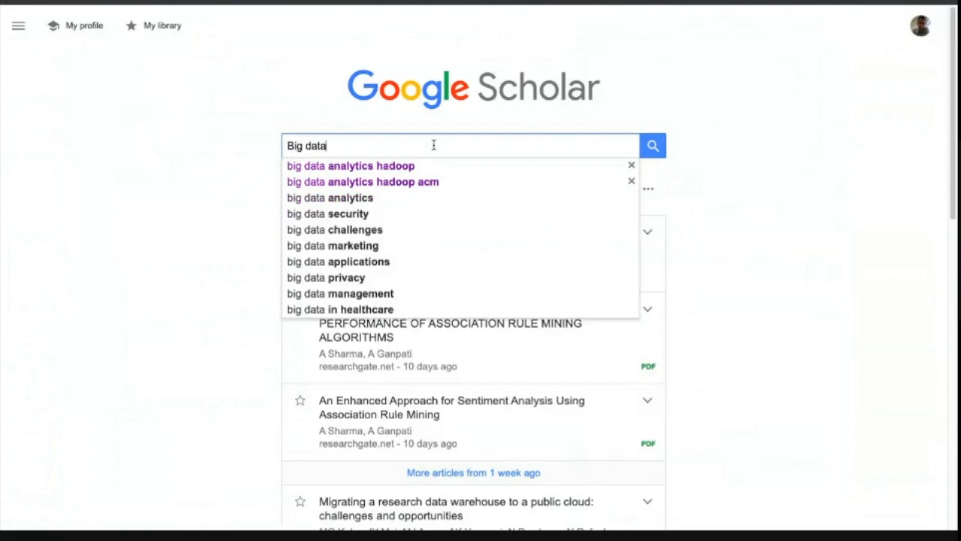
key("Down")
key("Down")
key("Down")
key("Down")
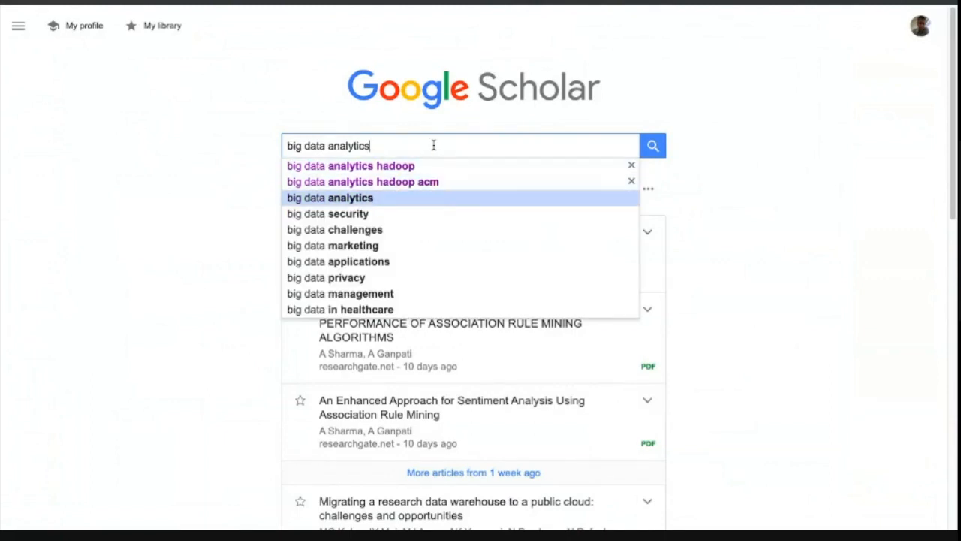
key("Return")
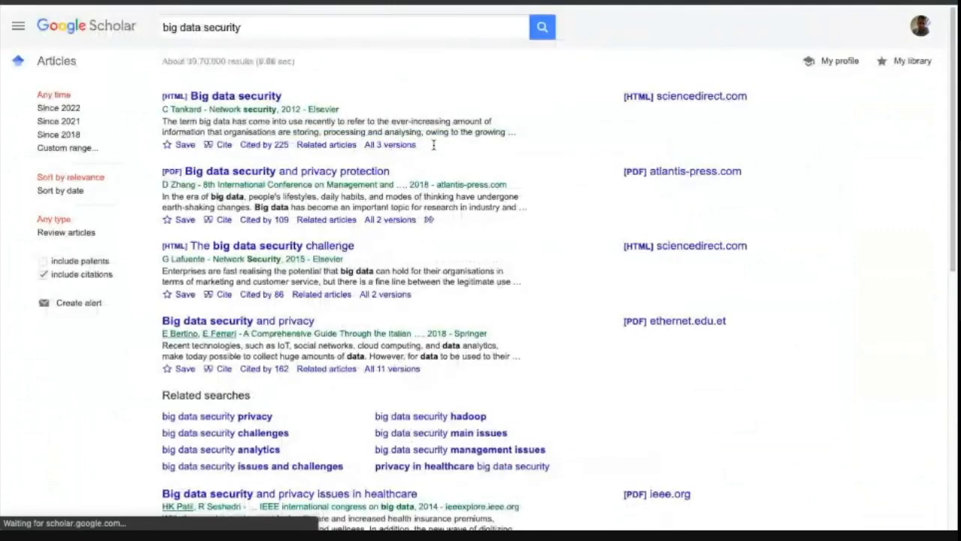
scroll(351, 255, "down", 6)
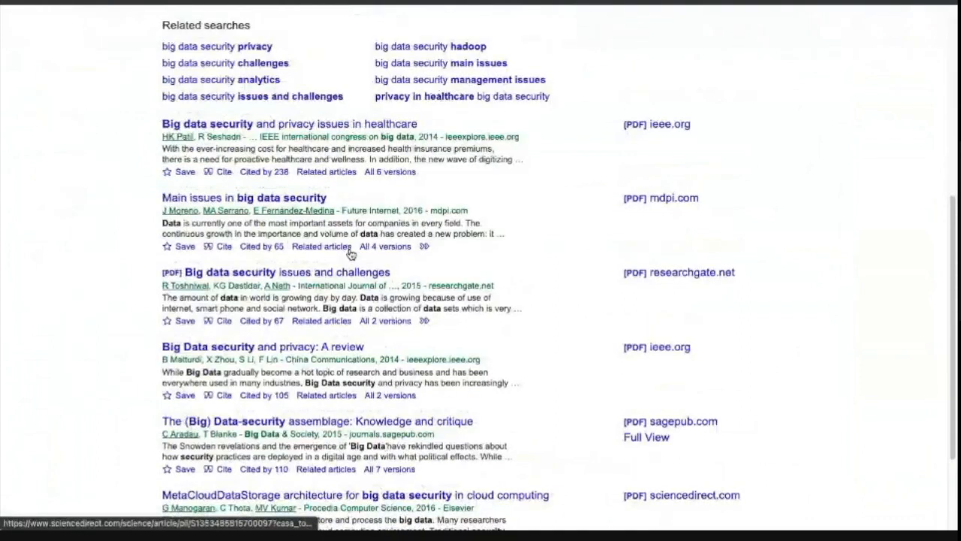
scroll(88, 259, "up", 6)
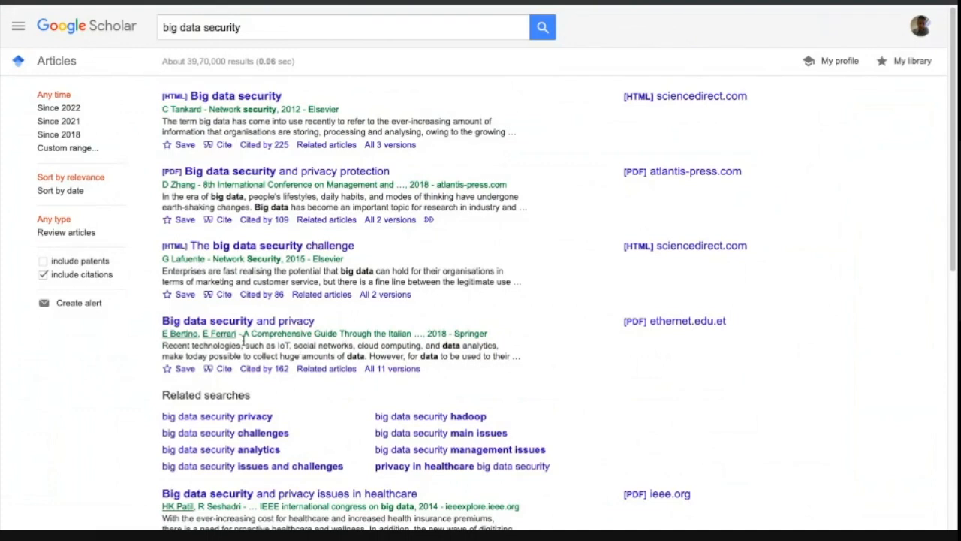
scroll(259, 341, "down", 2)
scroll(261, 342, "down", 2)
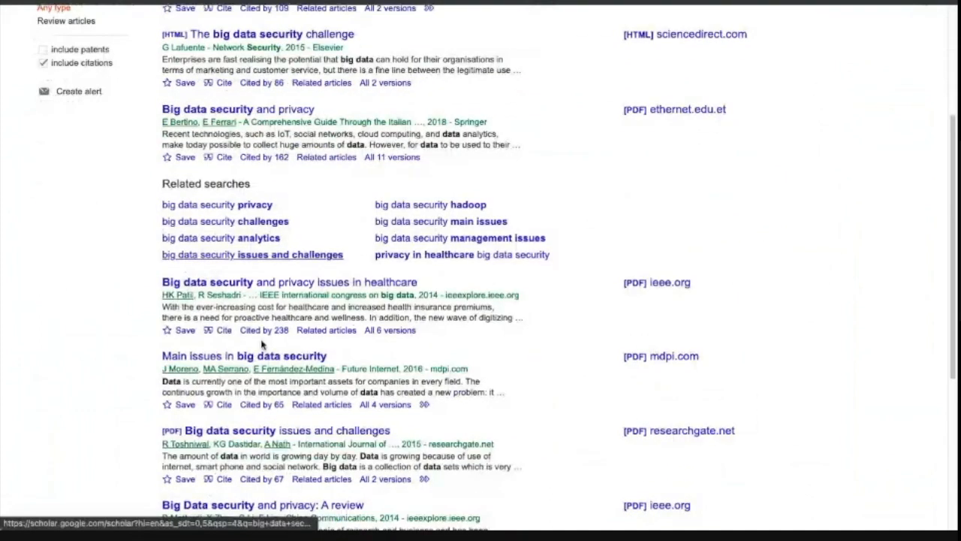
scroll(263, 307, "down", 2)
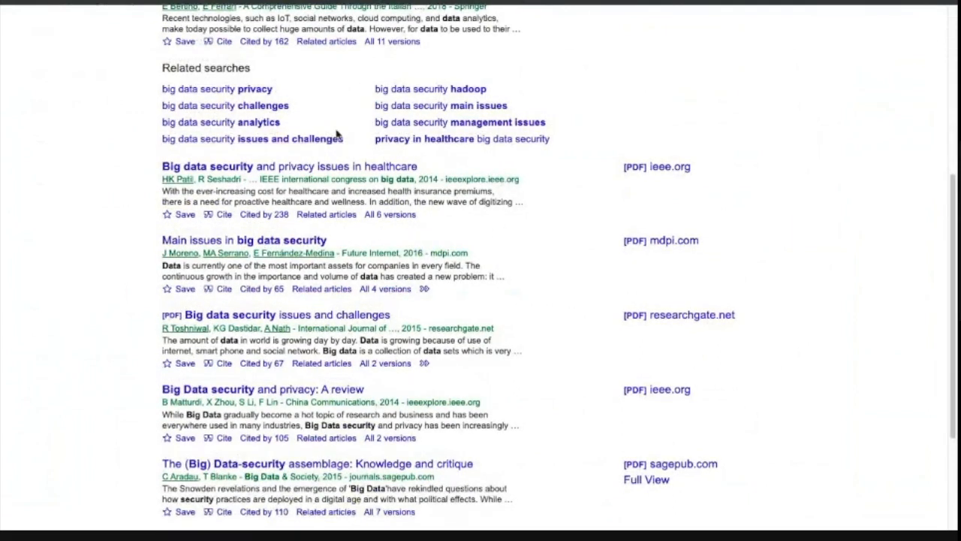
Open the citation formats for the paper "Big data security and privacy protection" in the Google Scholar results
scroll(110, 188, "up", 5)
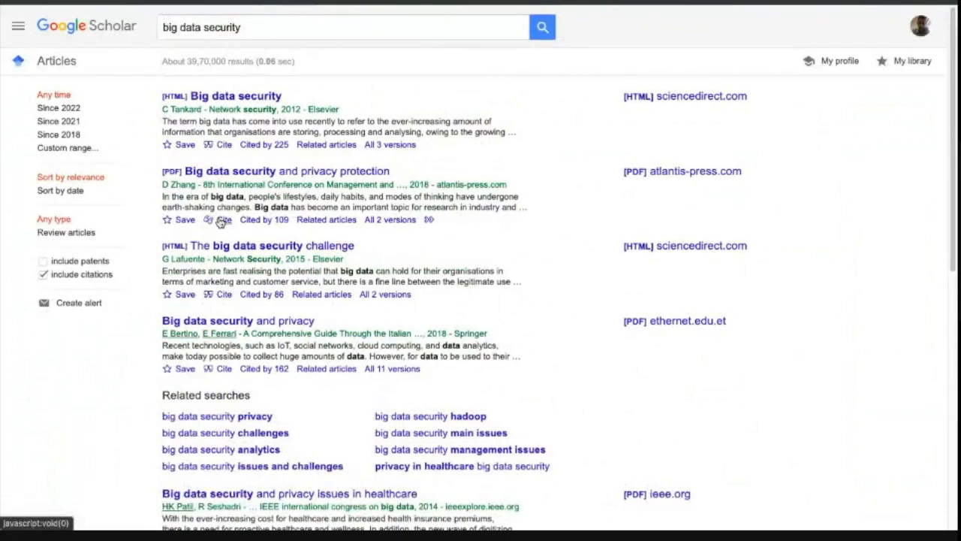
left_click(222, 220)
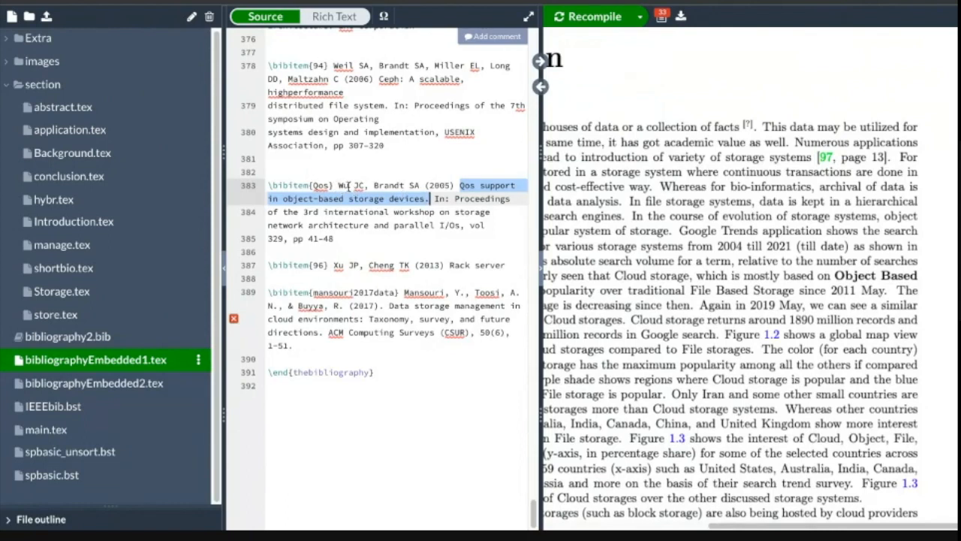
In the LaTeX project's bibliographyEmbedded1.tex, replace the Qos citation key of the object-based storage paper's bibitem with wu2005
left_click(329, 186)
key("BackSpace")
key("BackSpace")
key("BackSpace")
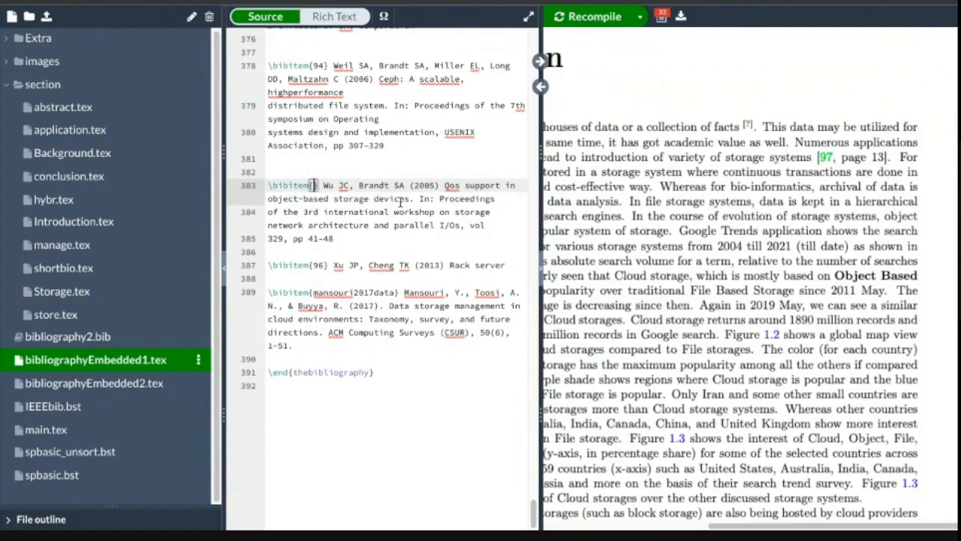
type("wu")
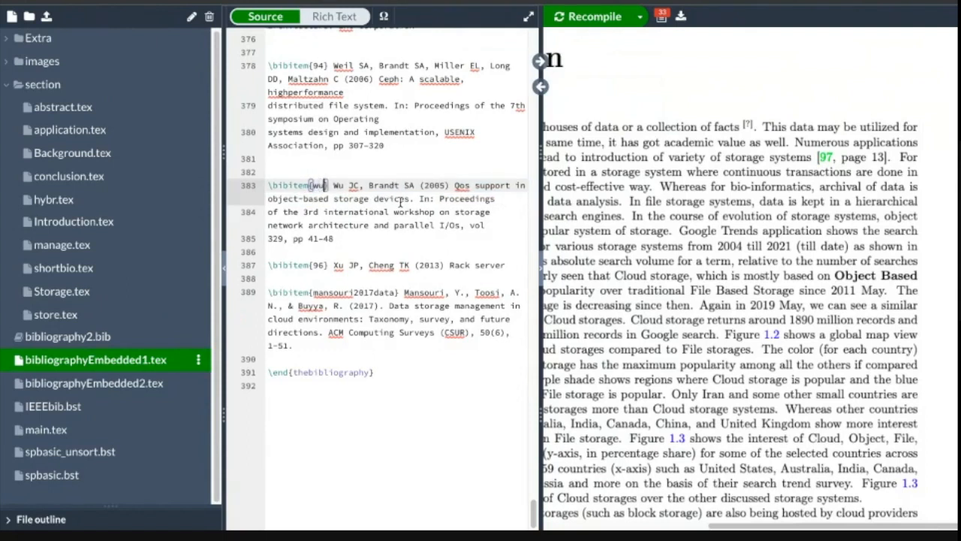
type("2005")
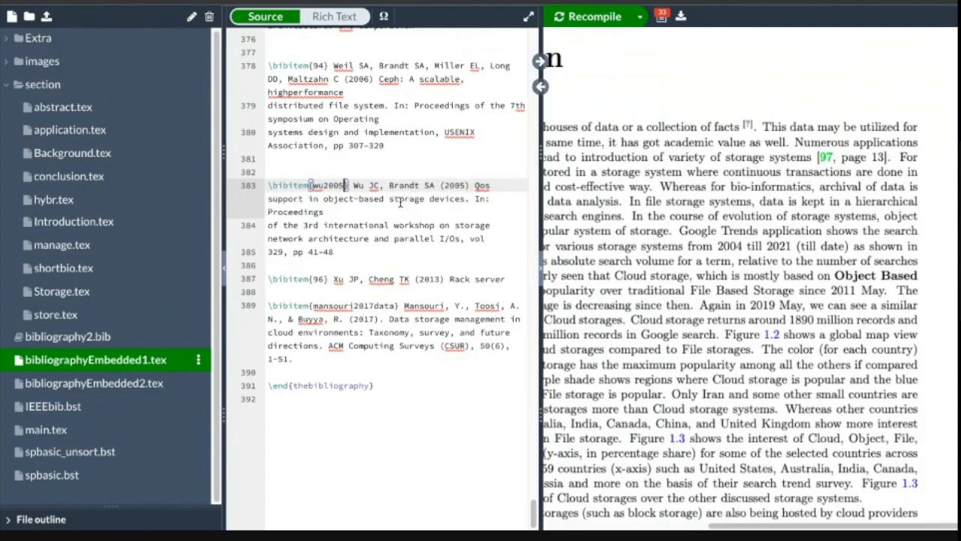
key("ctrl+shift+Left")
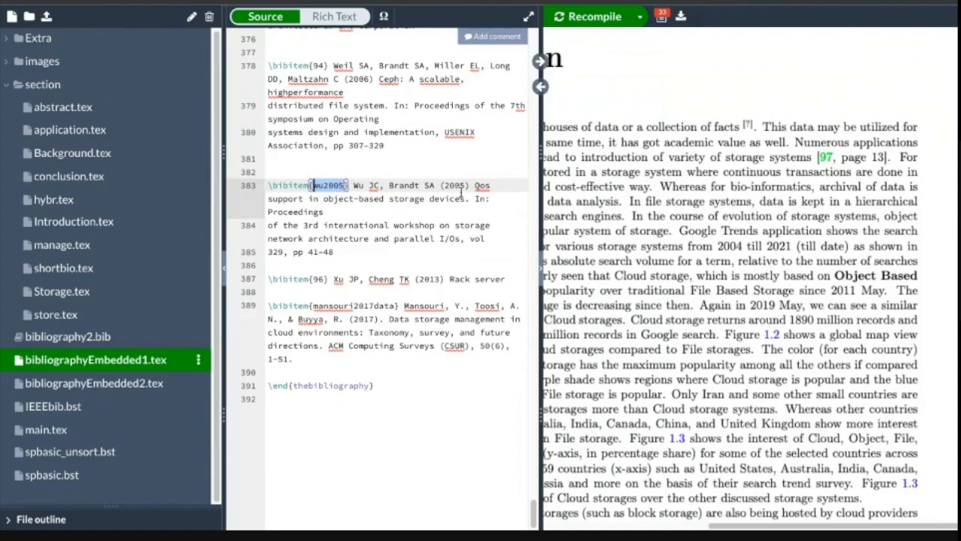
Try the letter suffixes a and b at the end of the wu2005 citation key, removing each one
left_click(345, 184)
type("a")
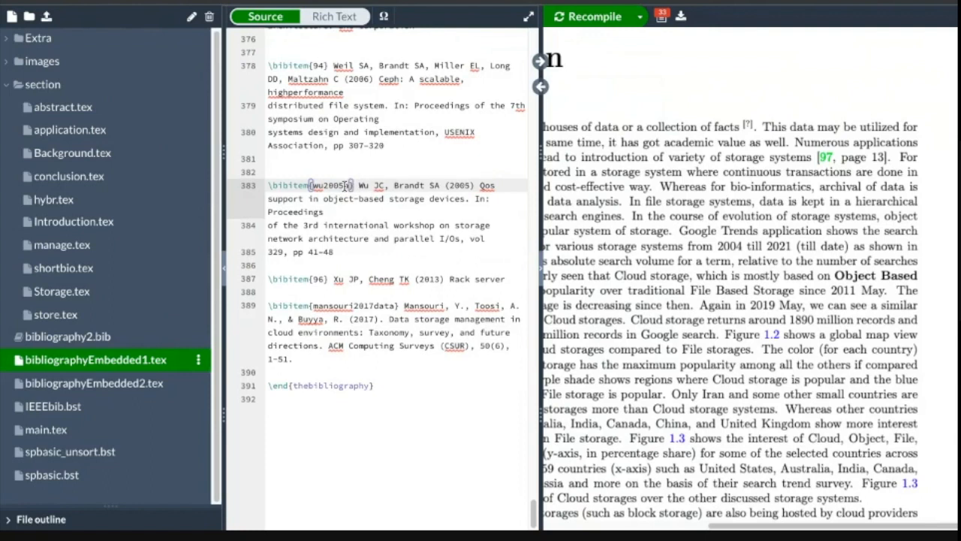
key("BackSpace")
type("b")
key("BackSpace")
Replace the author part of the wu2005 citation key with the initials WB, making the key WB2005
key("Left")
key("Left")
key("Left")
key("Left")
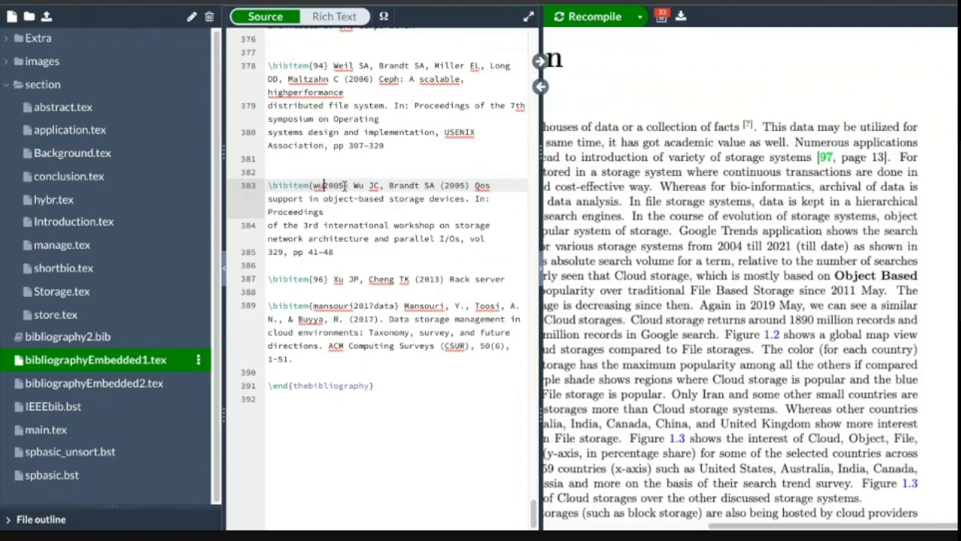
key("BackSpace")
key("BackSpace")
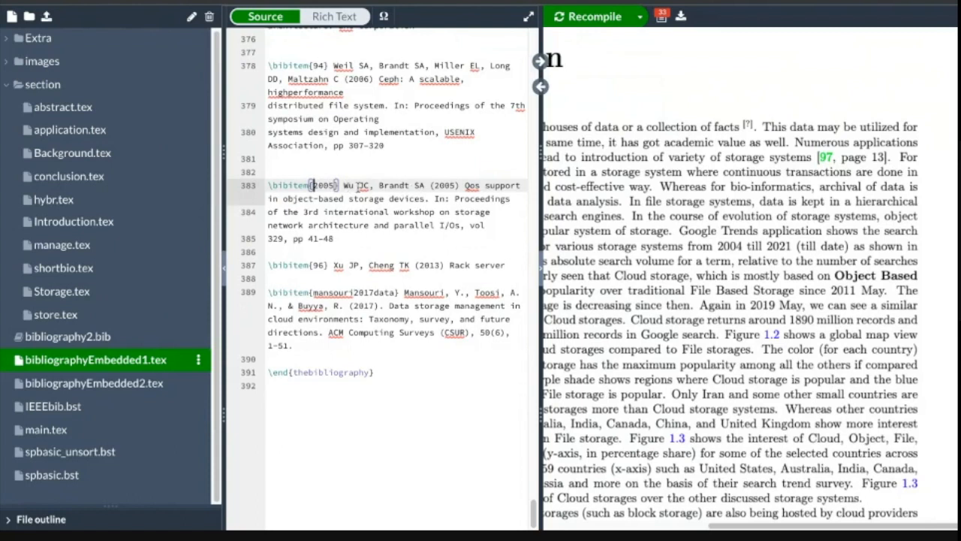
type("WB")
key("Right")
key("Right")
key("Right")
key("Right")
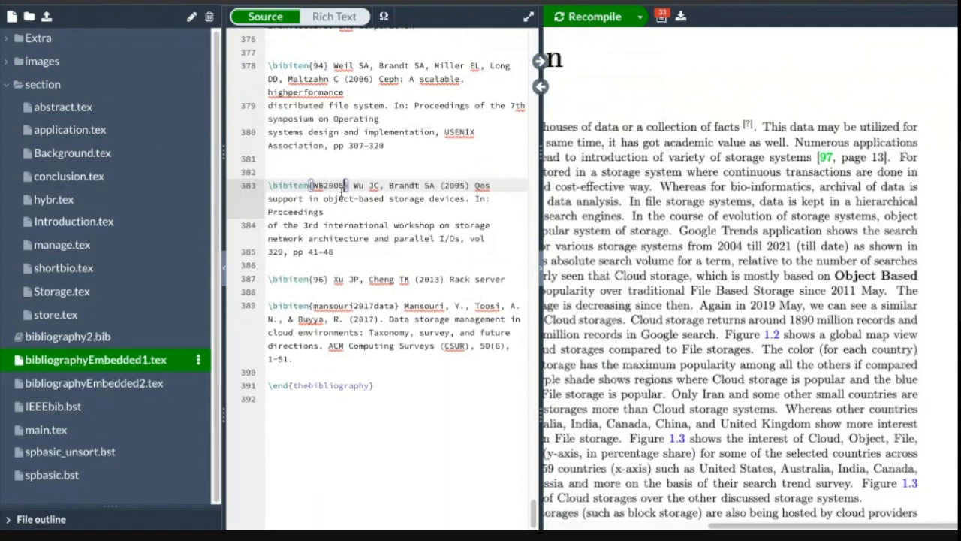
type("Sc")
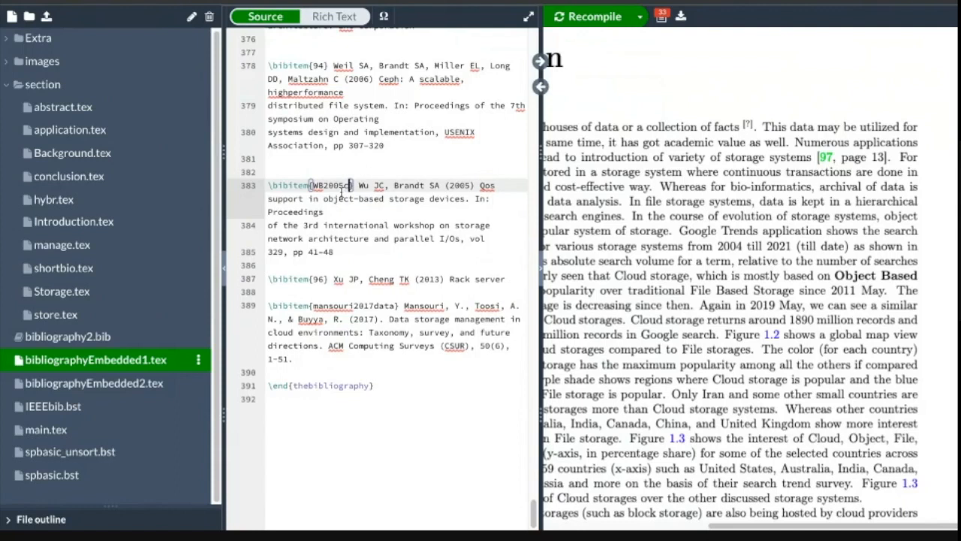
key("BackSpace")
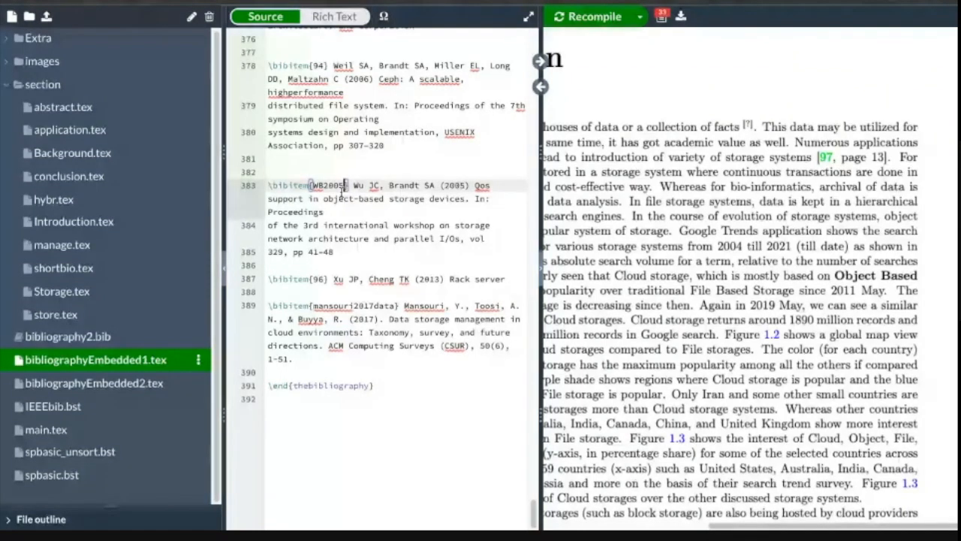